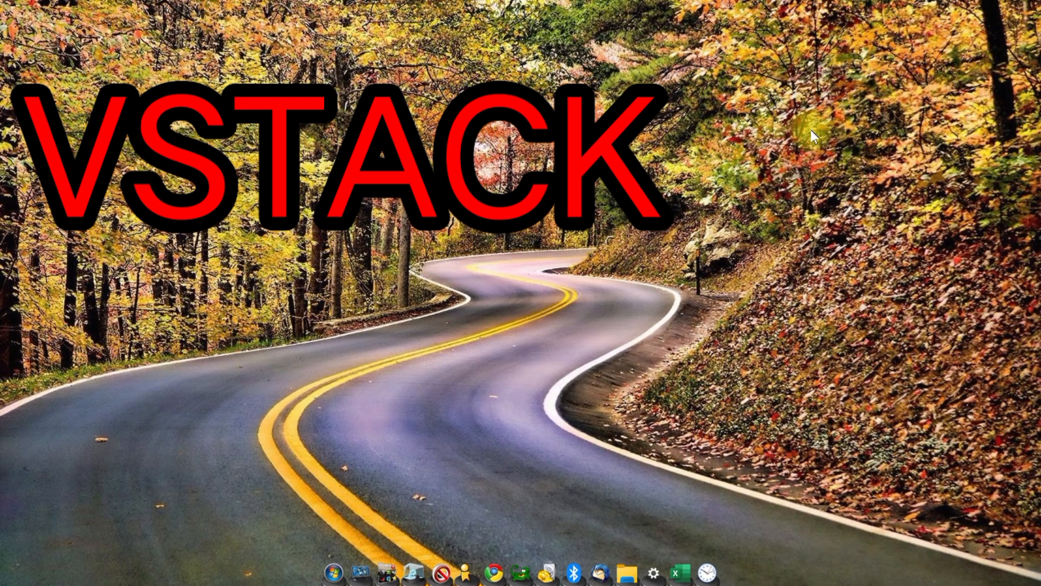
Switch to the Excel workbook and review the employee lists on its sheets and the sheet containing only headers.
key("alt+Tab")
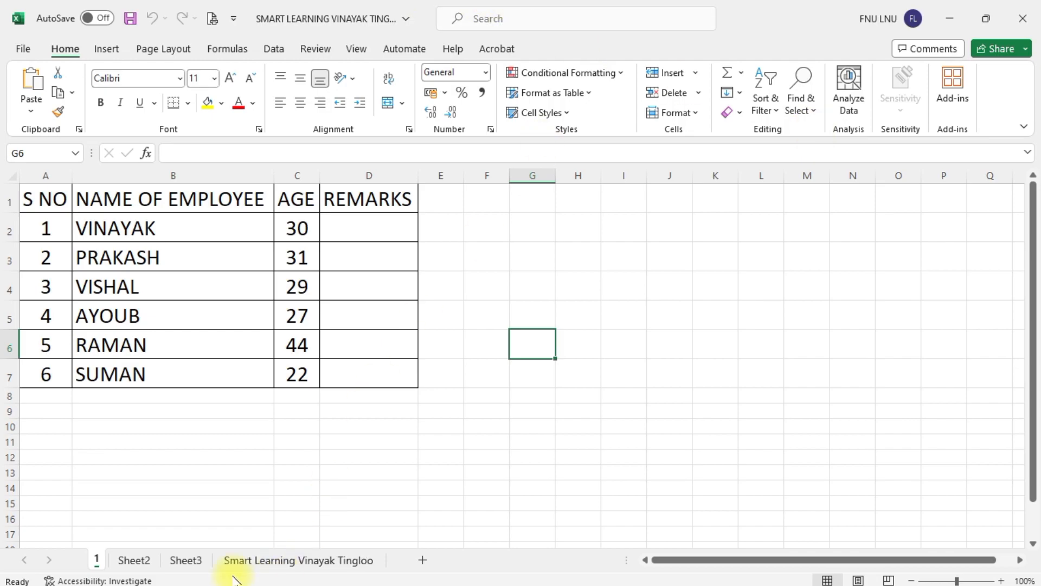
left_click(141, 560)
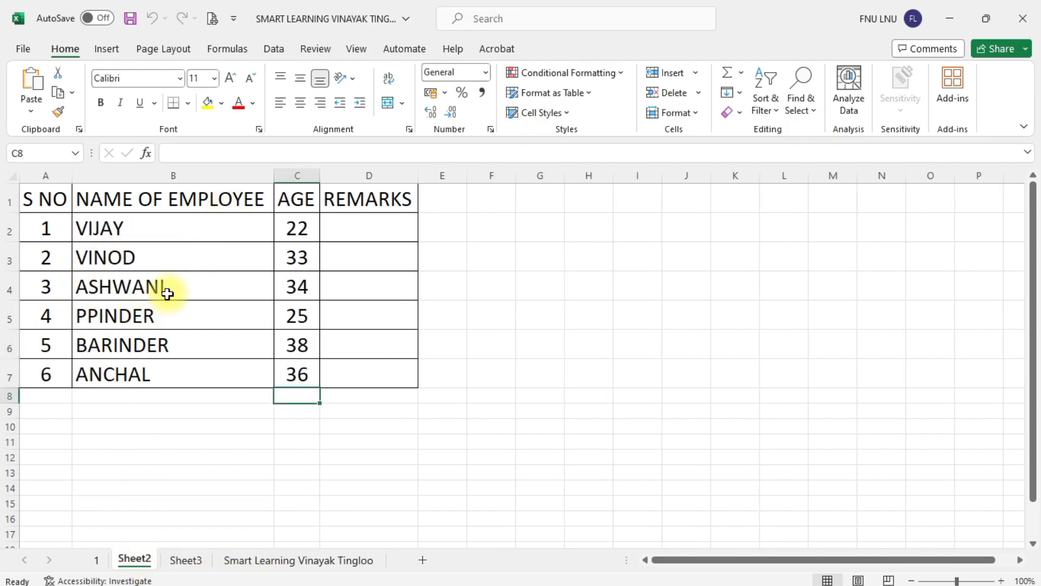
left_click(190, 560)
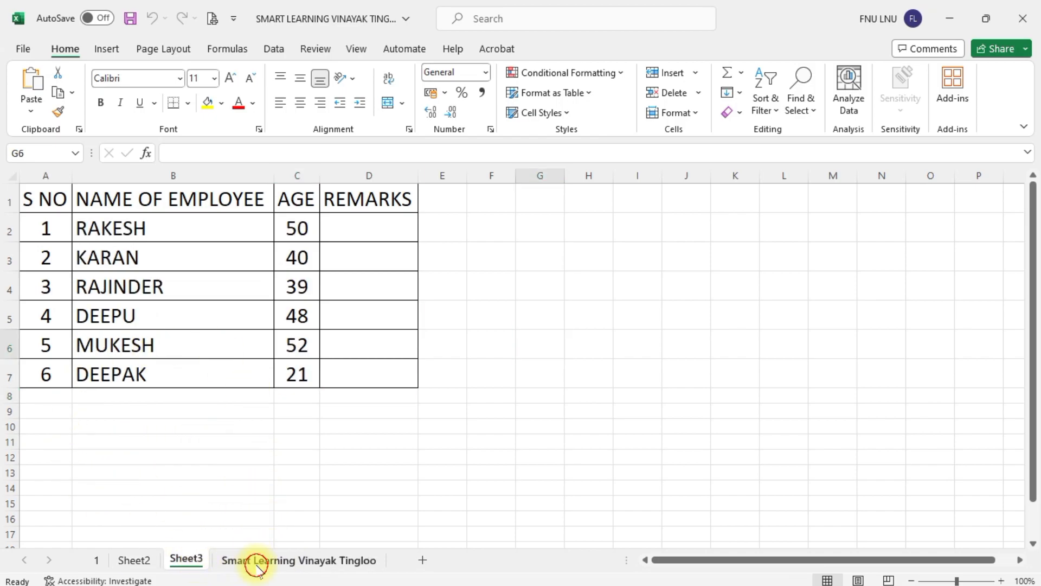
left_click(260, 560)
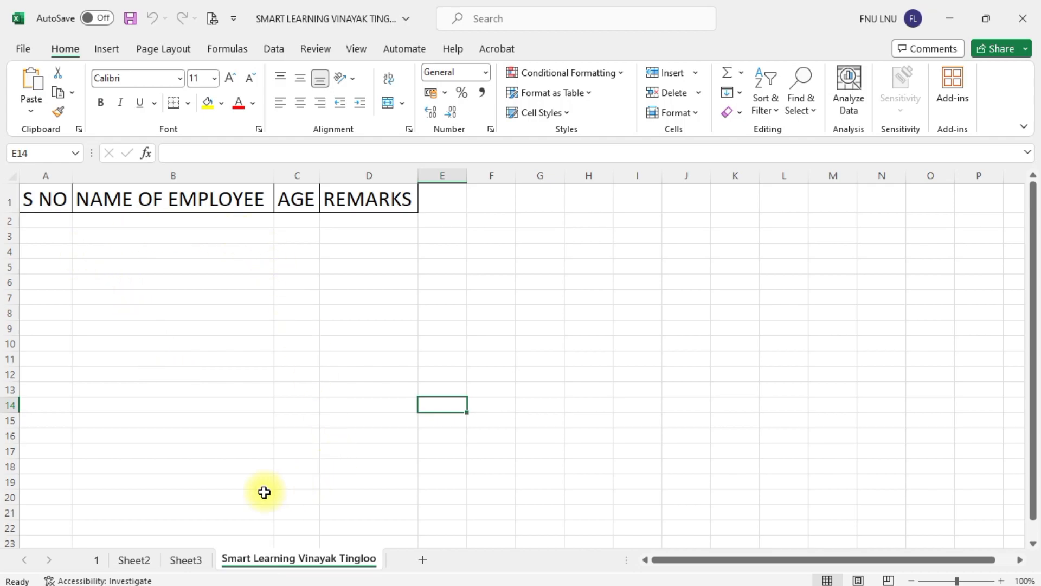
left_click(97, 560)
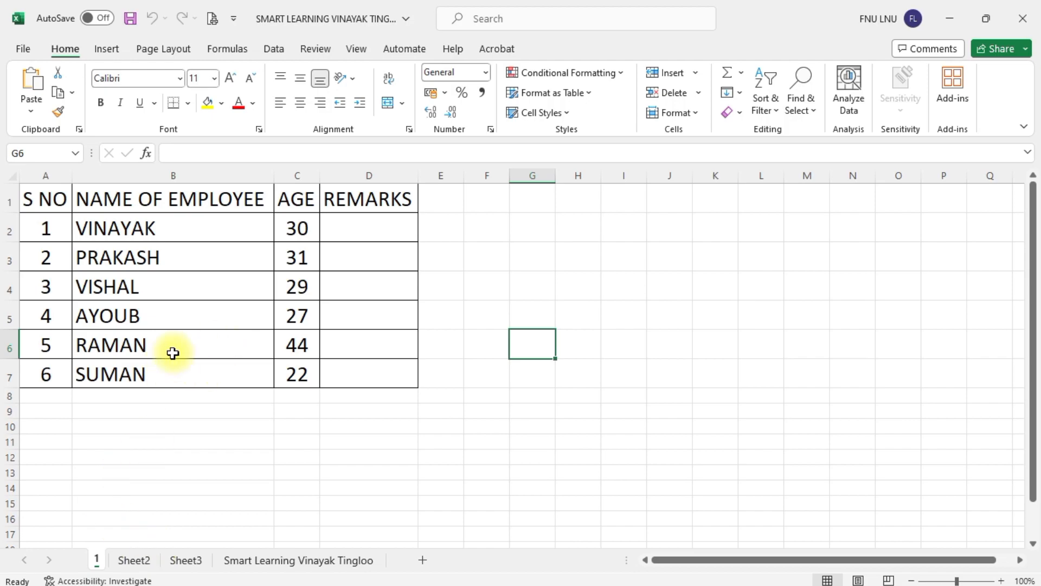
left_click(135, 560)
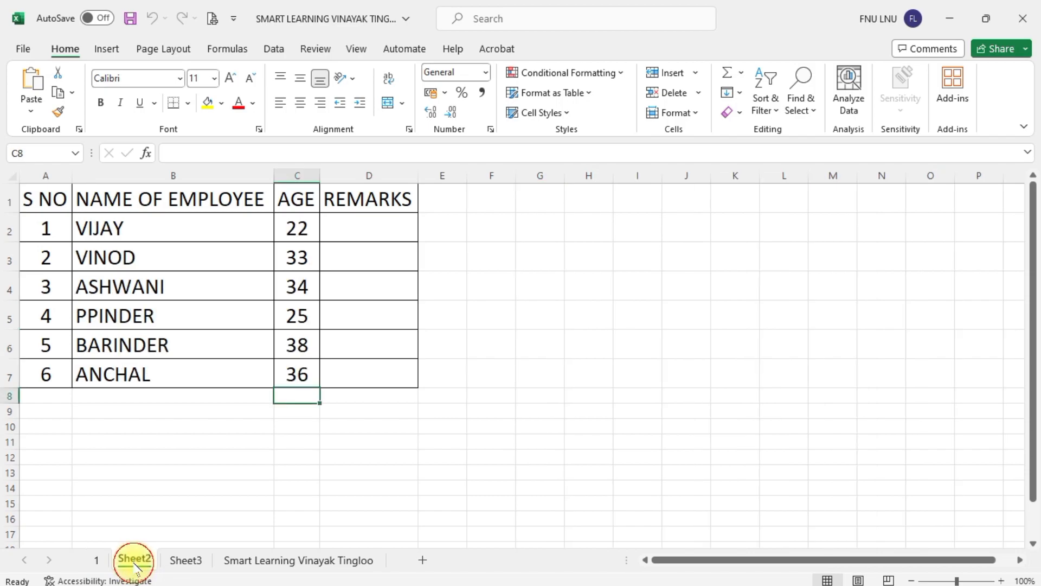
left_click(186, 553)
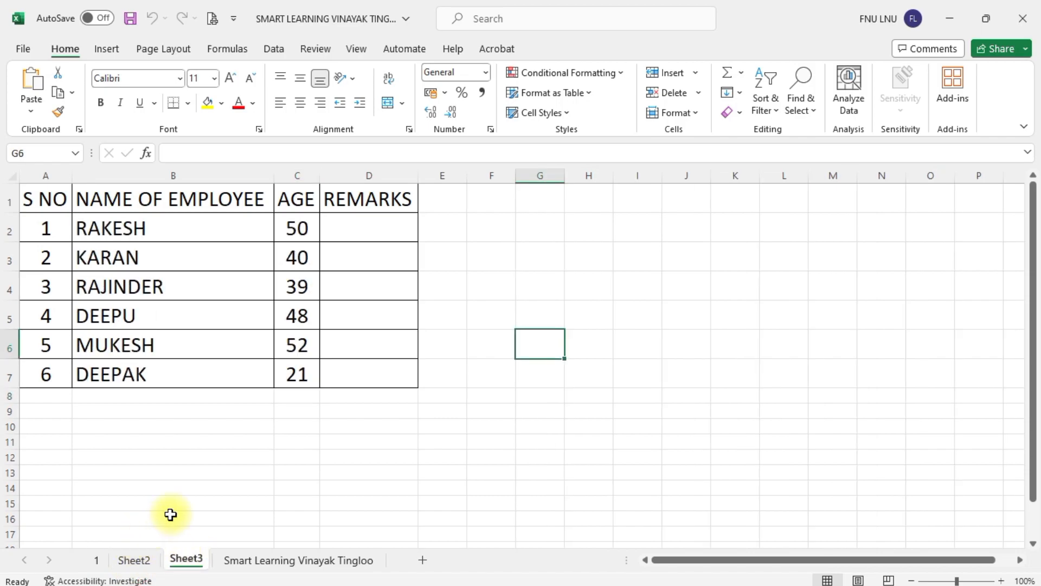
left_click(304, 560)
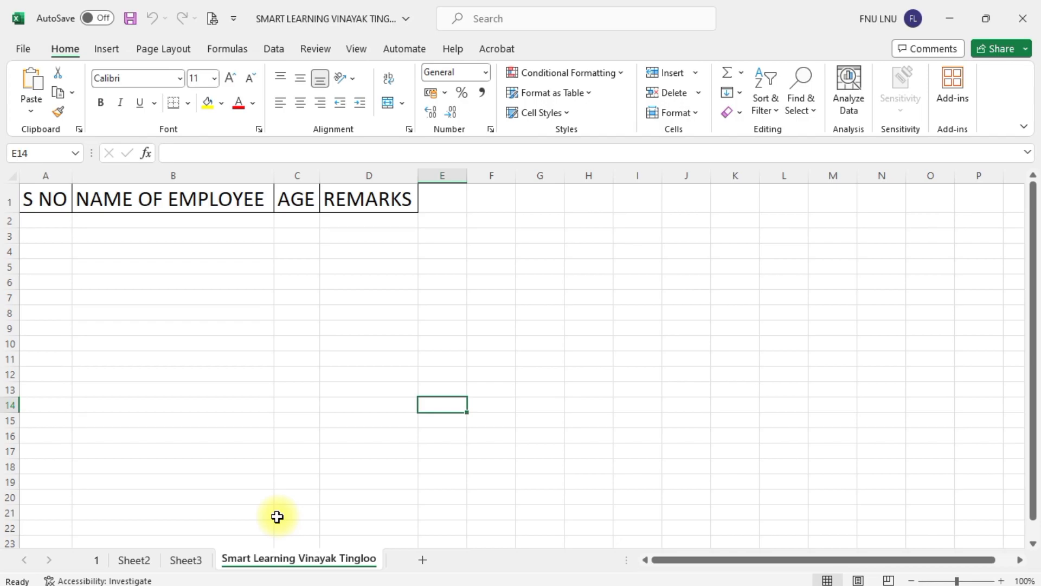
left_click(95, 559)
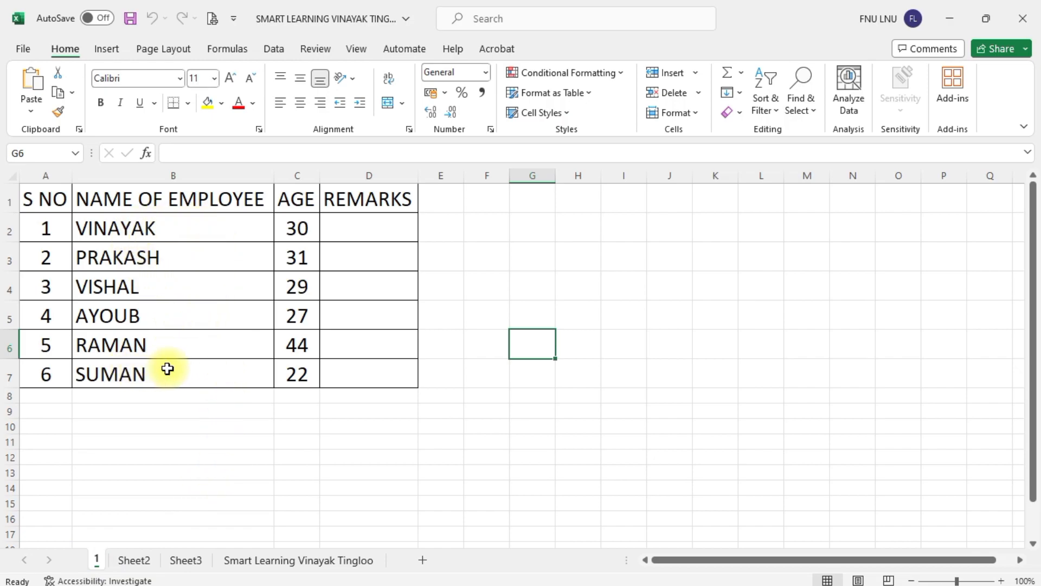
left_click(133, 562)
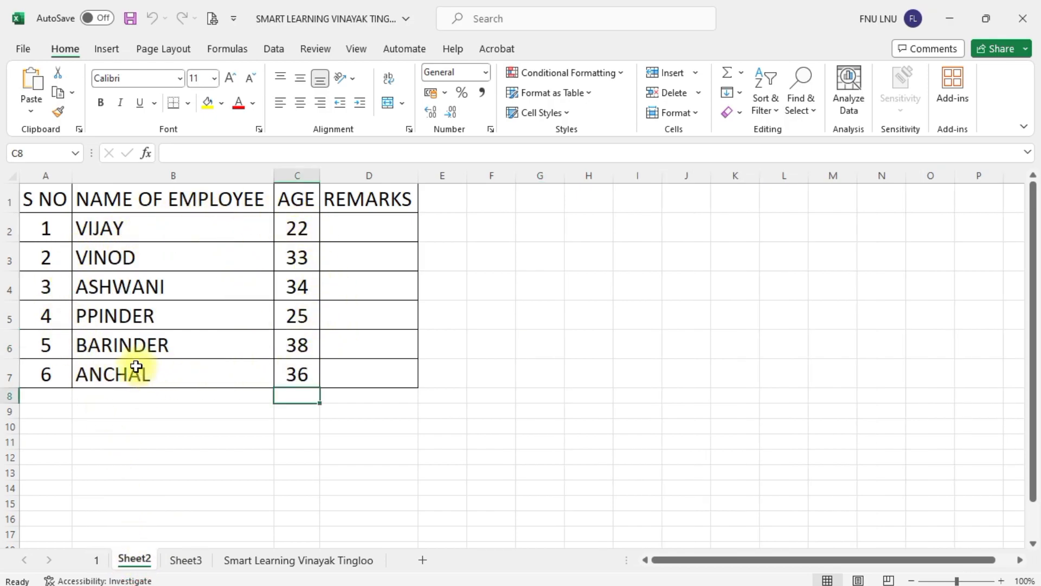
left_click(186, 562)
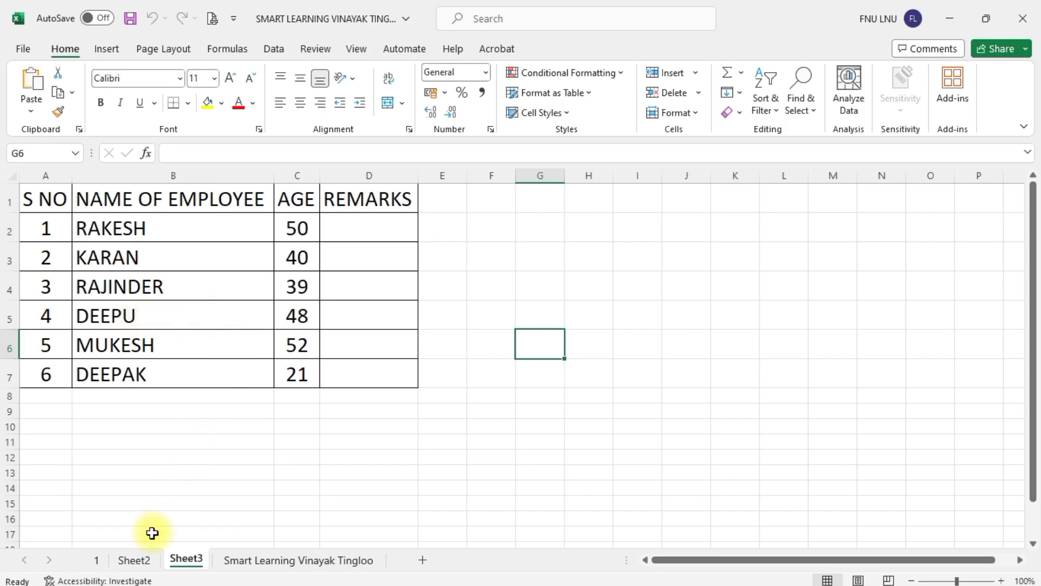
left_click(97, 561)
left_click(135, 560)
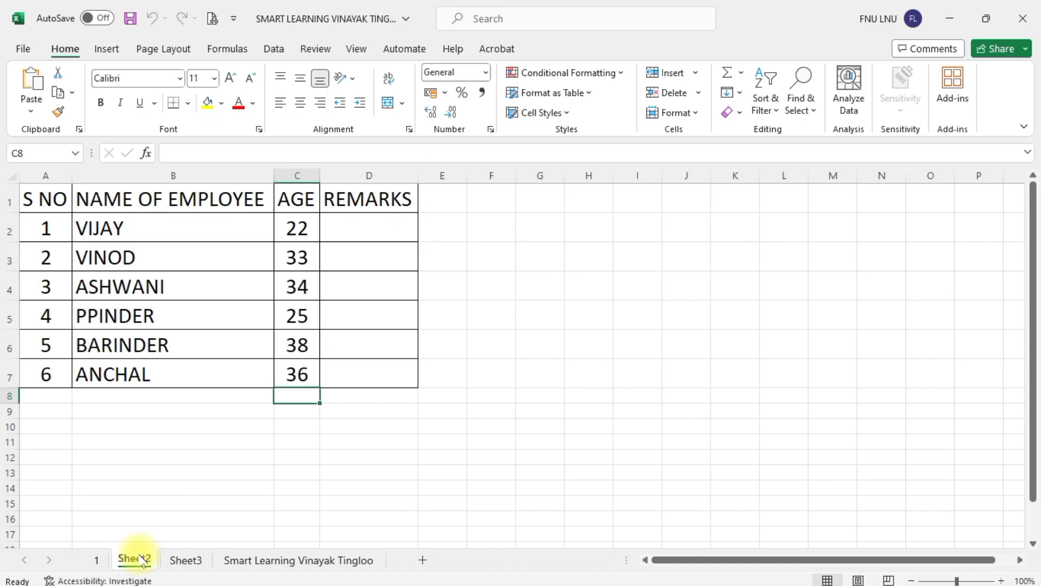
left_click(299, 560)
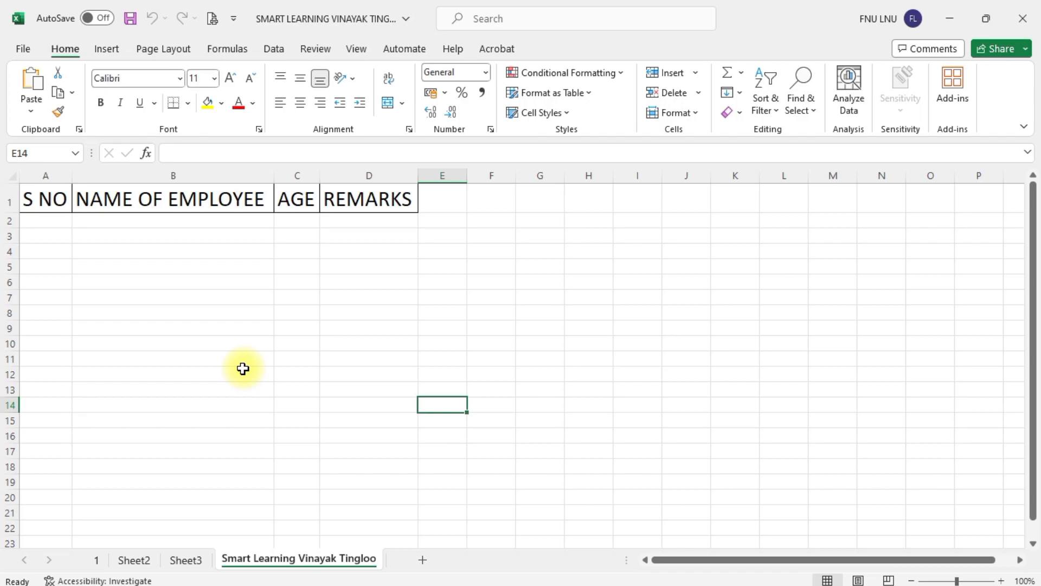
Convert the employee list in A1:D7 on sheet 1 into a table with headers.
left_click(96, 560)
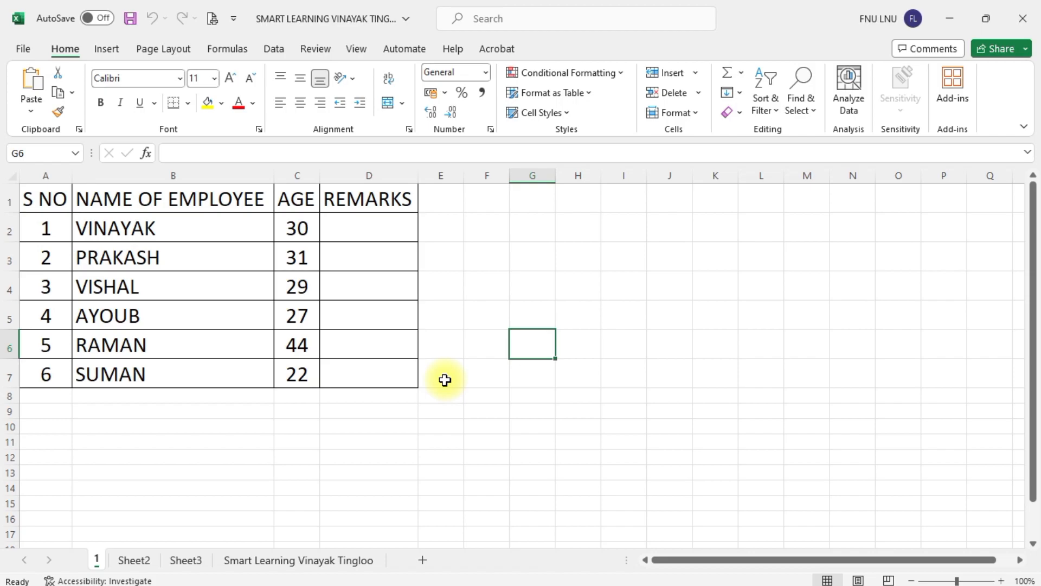
left_click(214, 256)
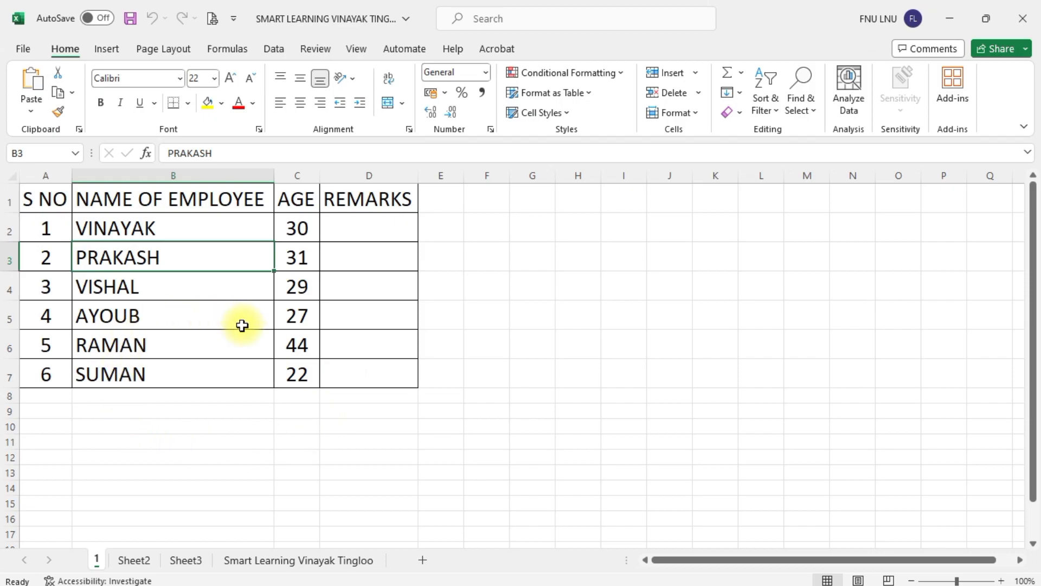
left_click_drag(39, 190, 344, 351)
left_click(217, 451)
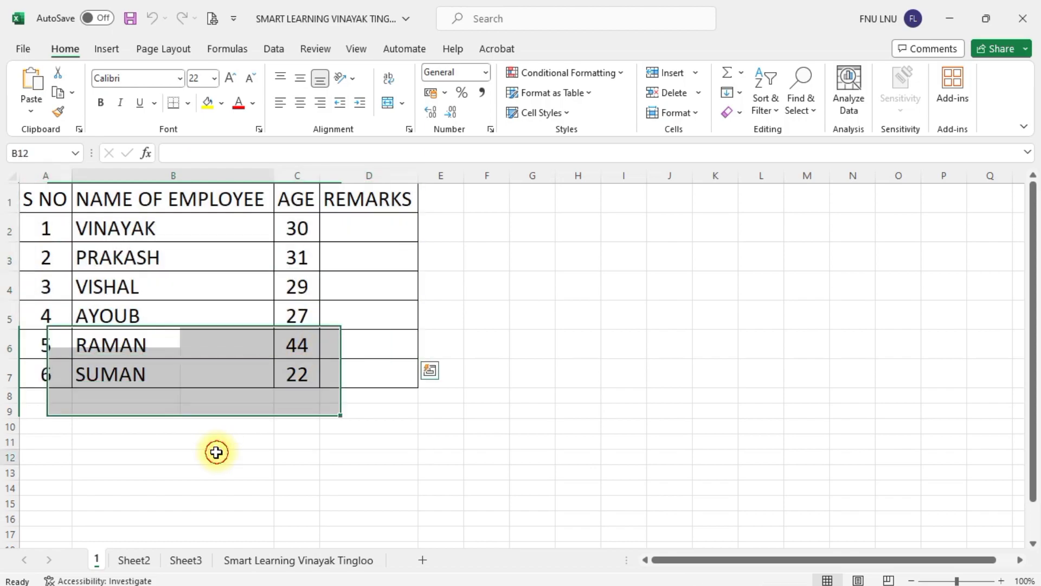
left_click(222, 288)
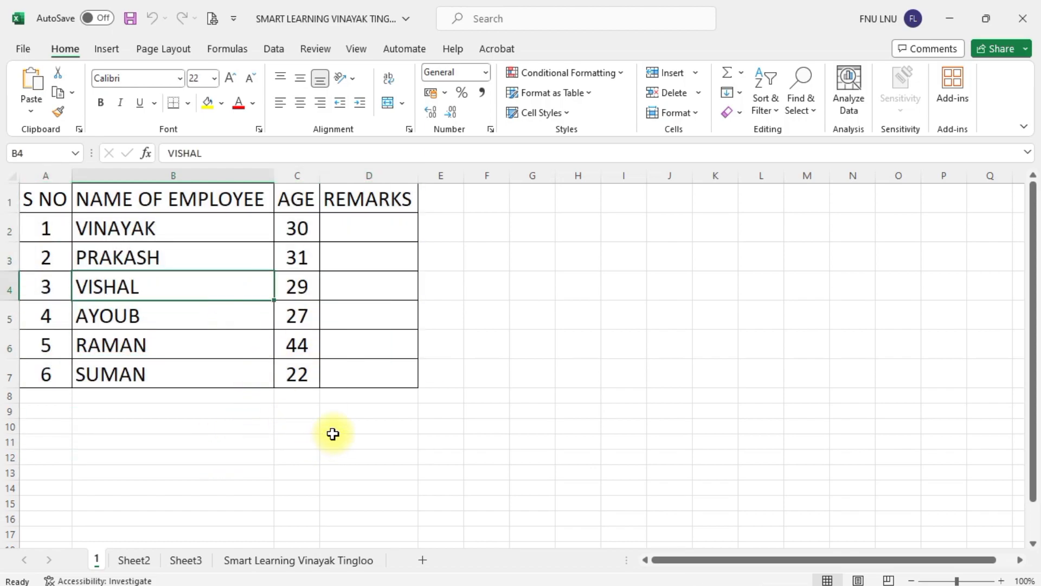
key("ctrl+t")
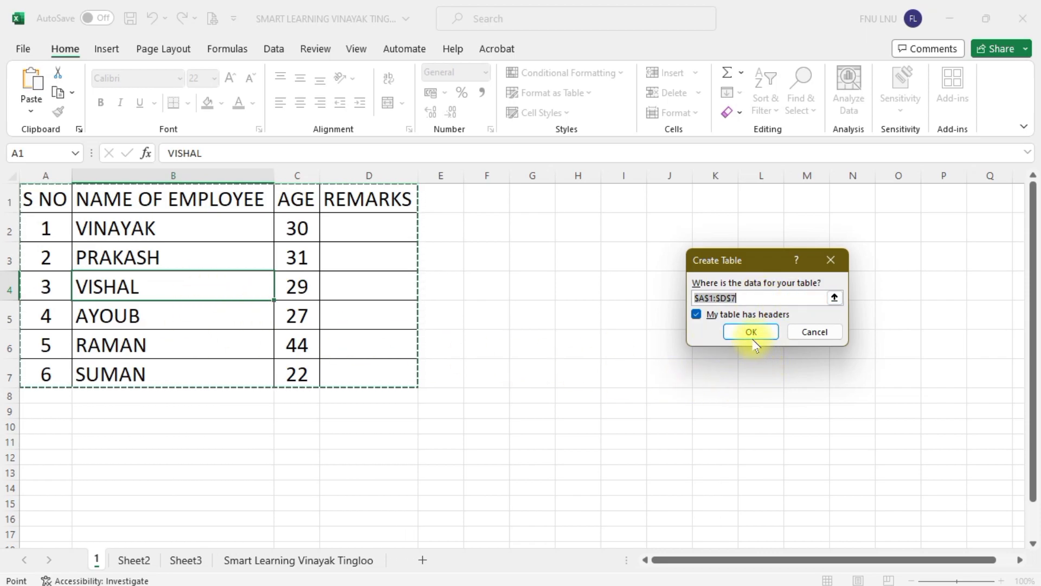
left_click(751, 334)
Name the employee table on sheet 1 Jammu.
left_click(133, 288)
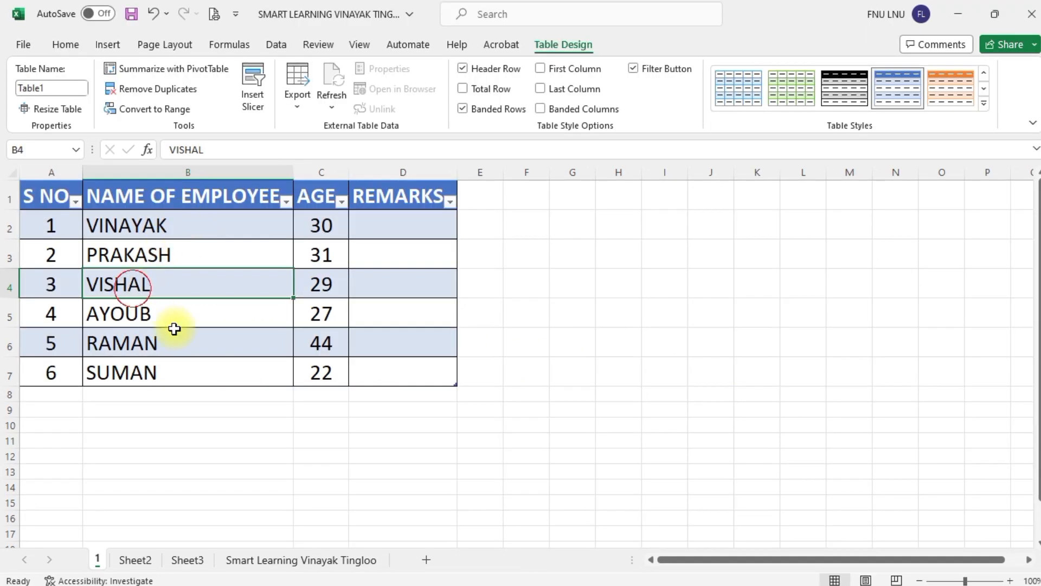
left_click(333, 290)
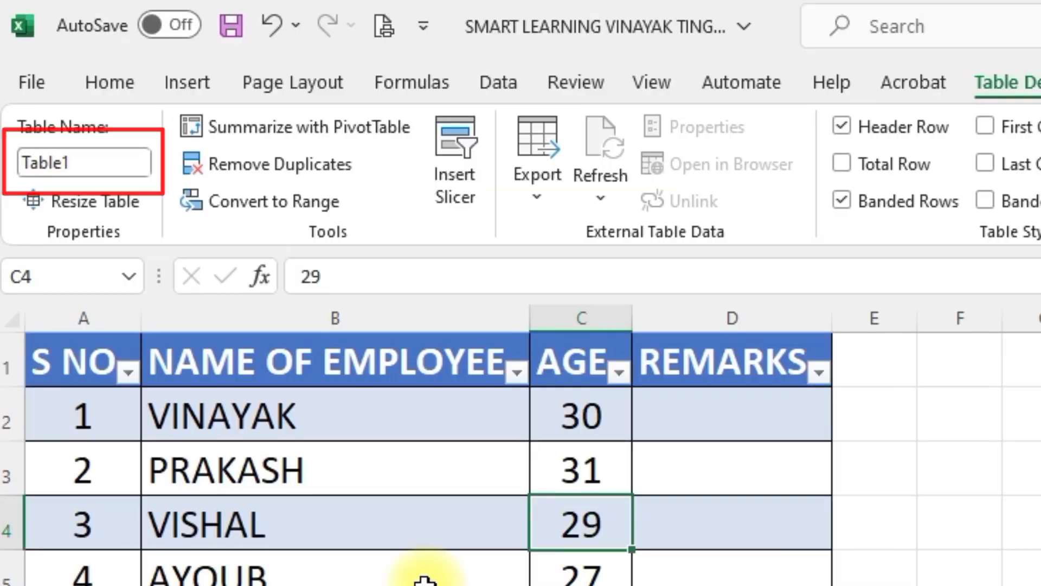
left_click(109, 163)
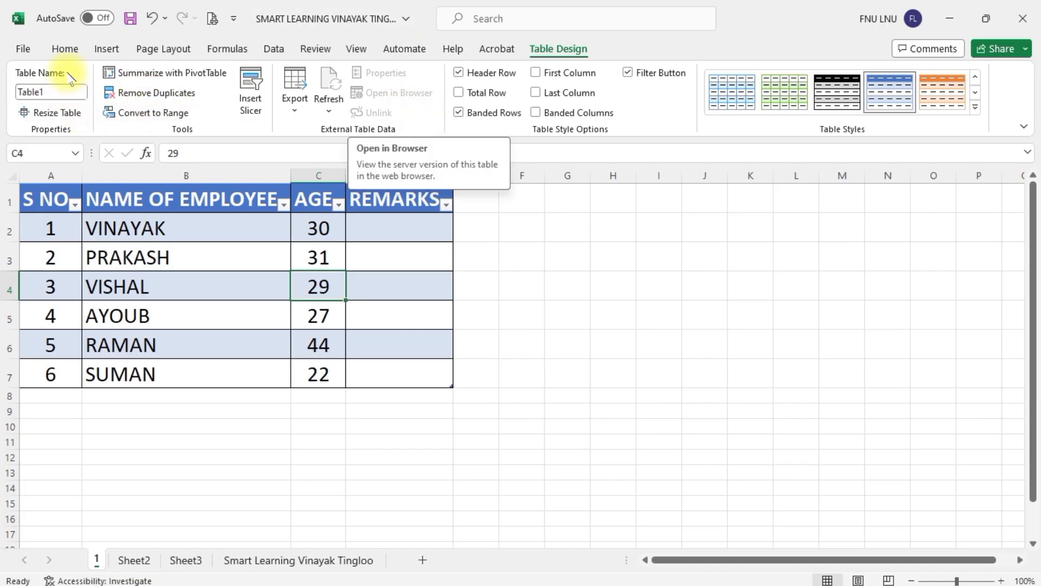
type("Jammu")
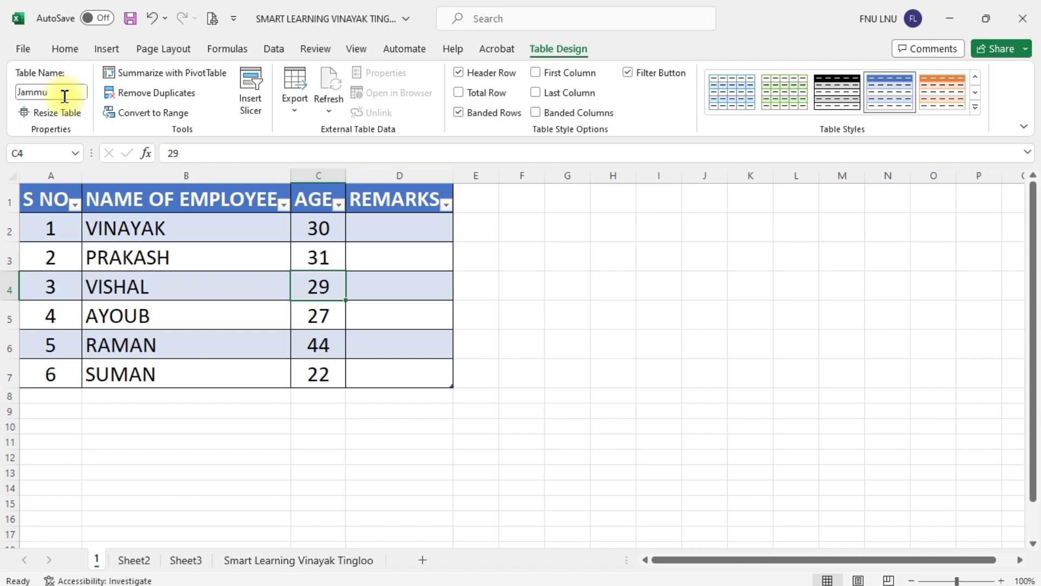
left_click(135, 282)
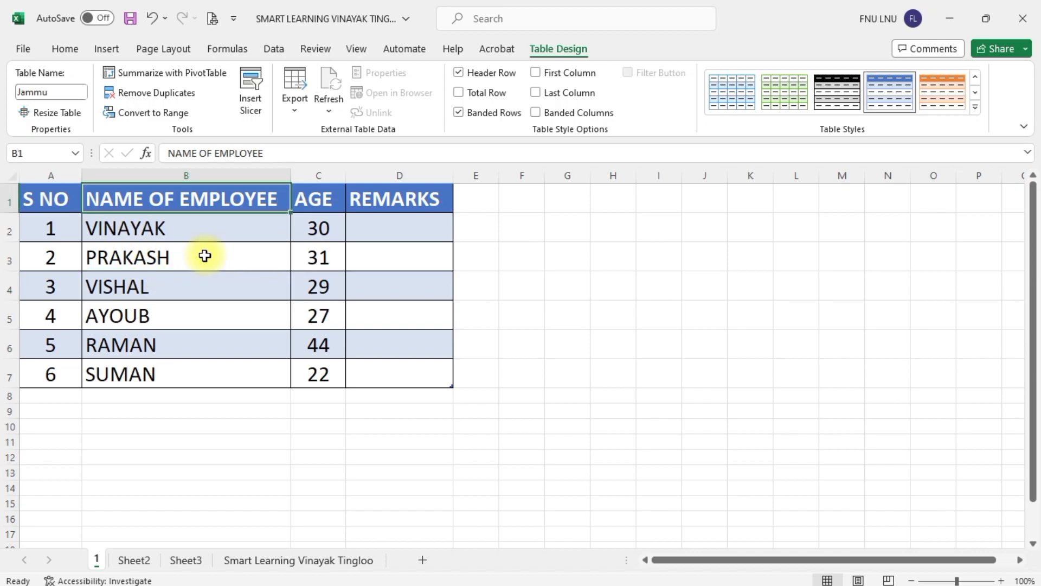
Rename the worksheet Sheet2 as 2.
left_click(134, 561)
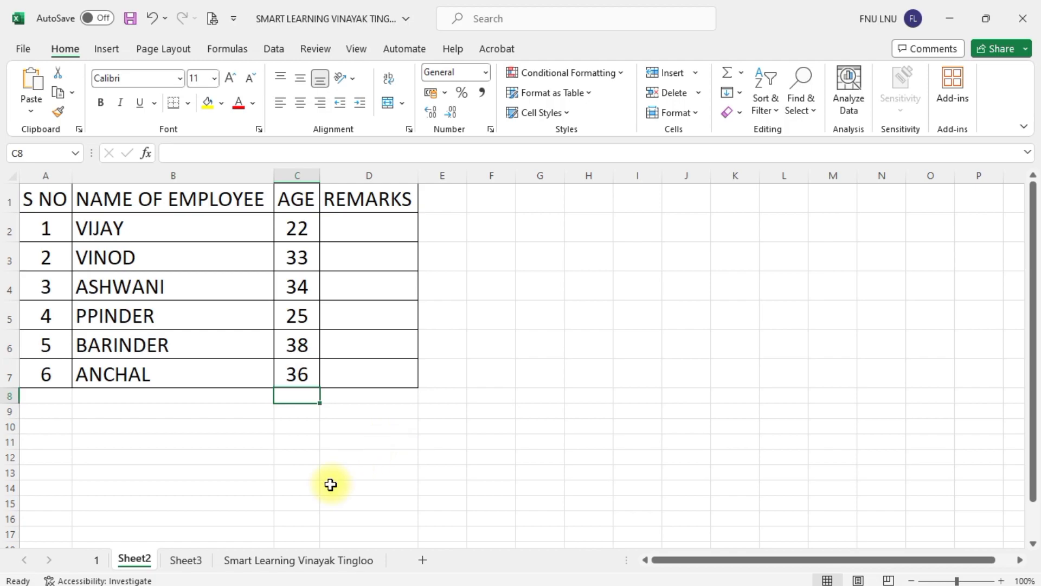
right_click(130, 558)
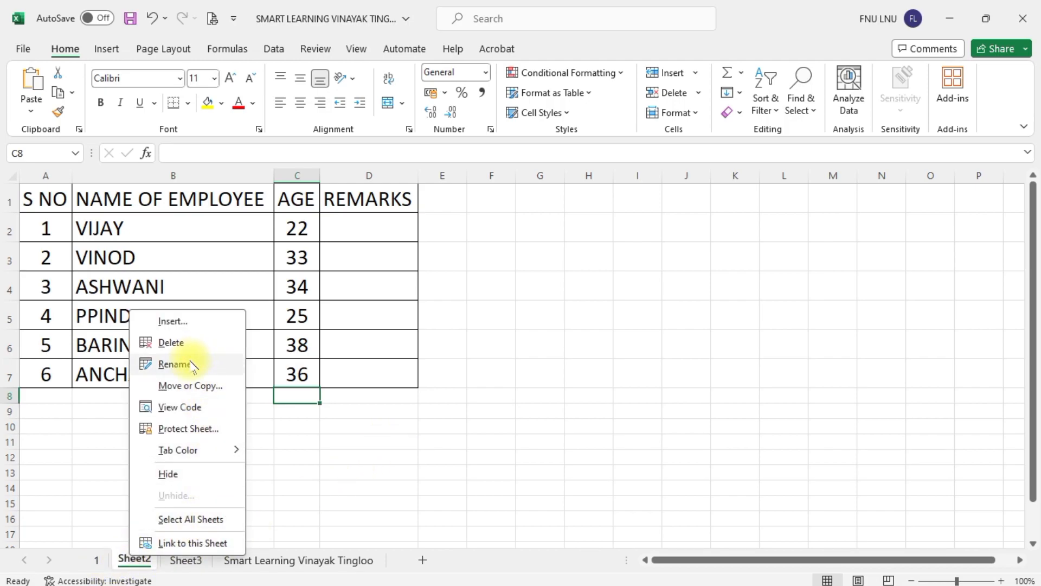
left_click(448, 428)
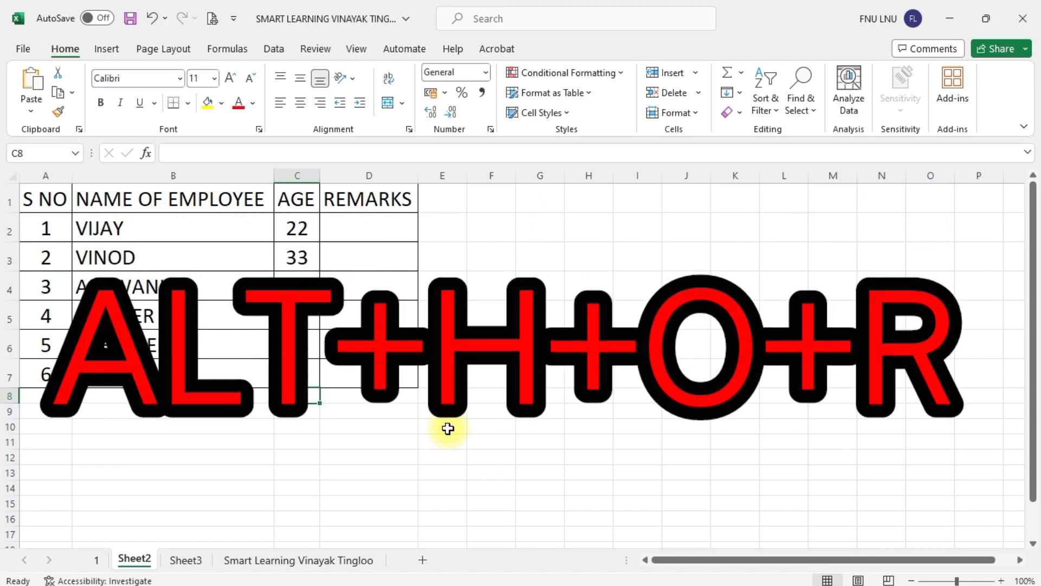
key("alt+h")
type("or")
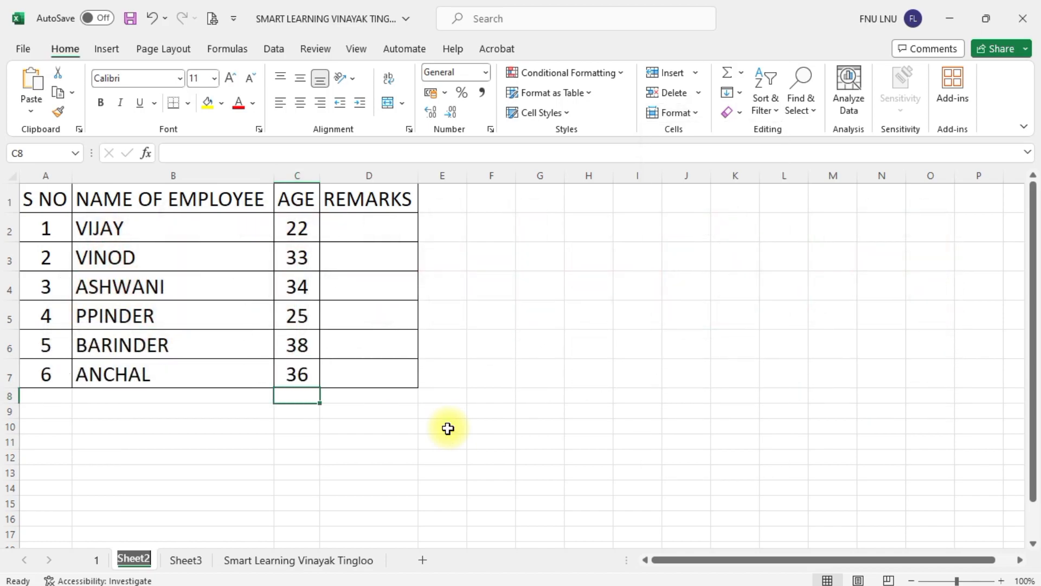
type("2")
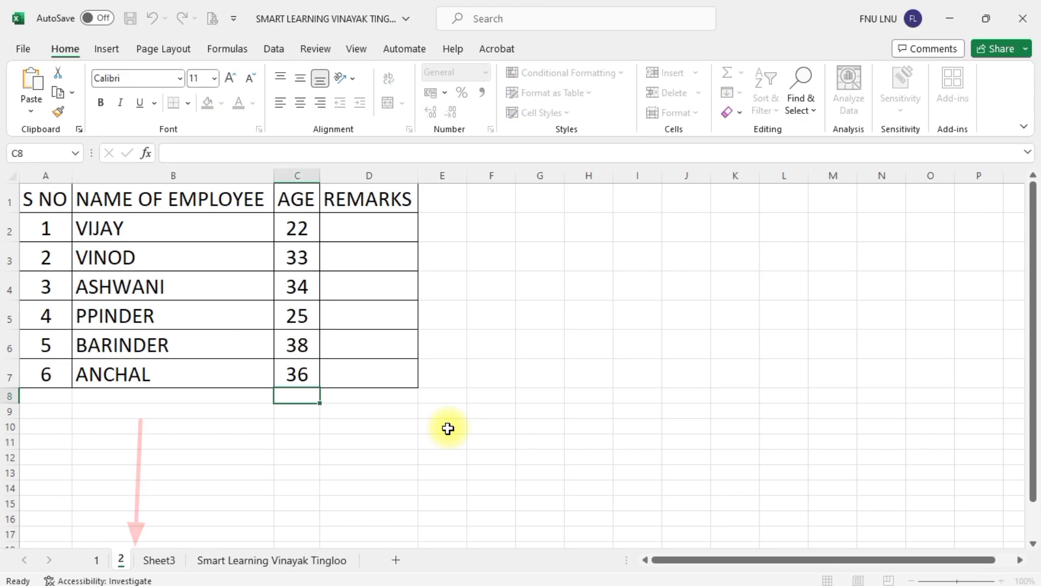
key("Return")
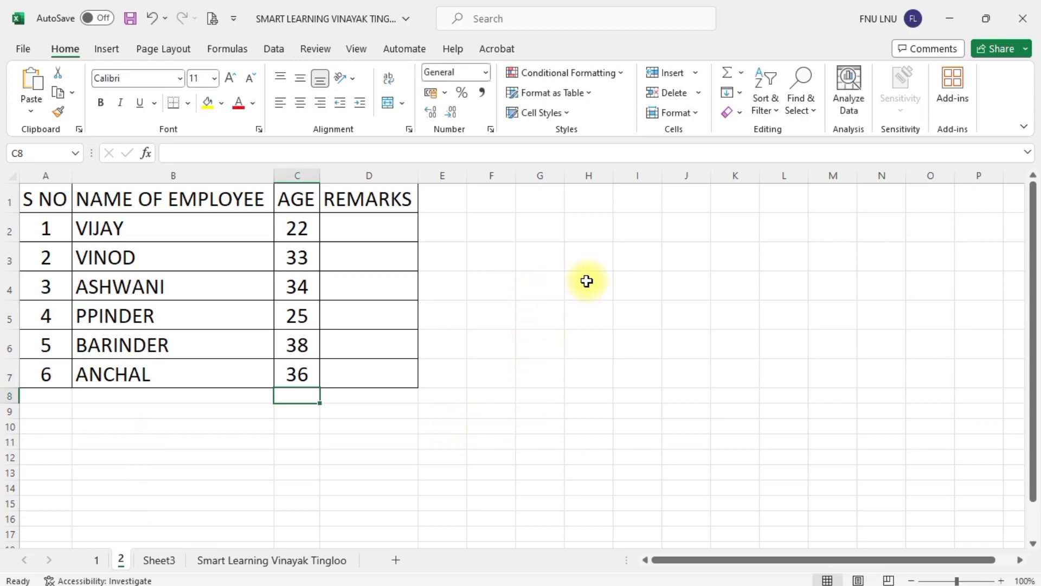
Format the employee list in A1:D7 on sheet 2 as a table with headers, using the gold light style with a solid header row.
left_click(570, 346)
left_click(146, 282)
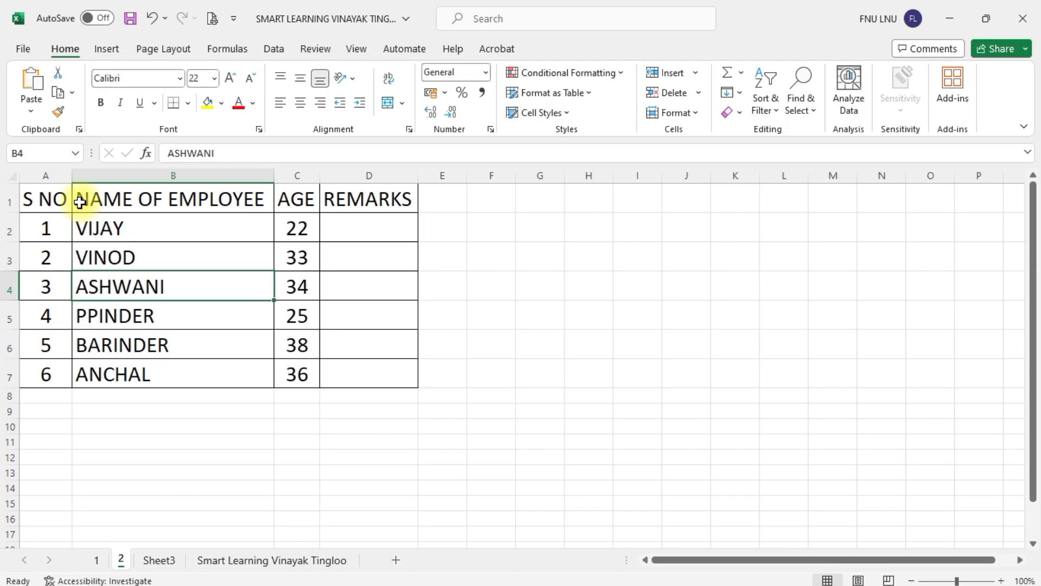
left_click_drag(60, 201, 352, 371)
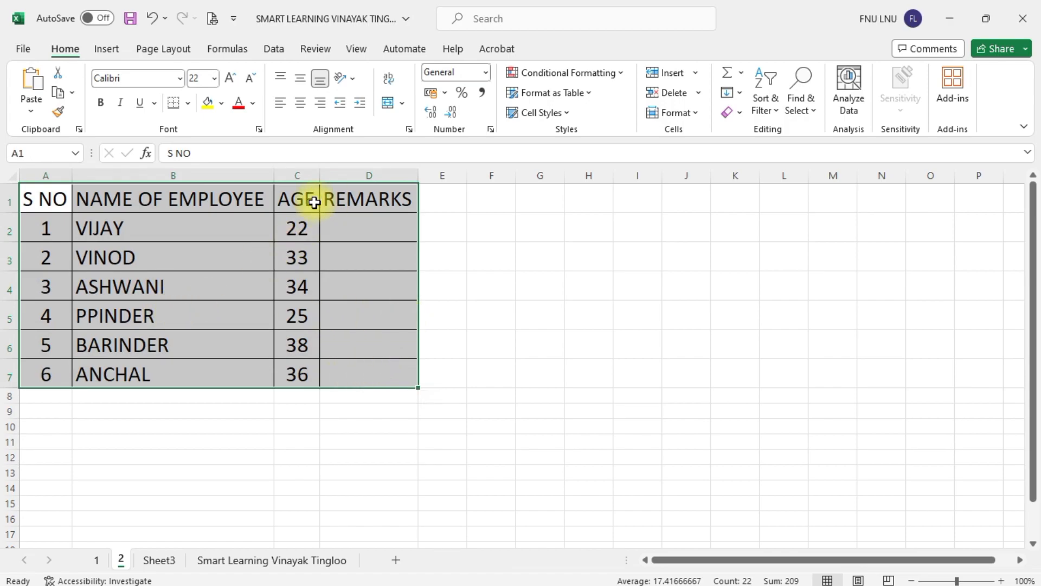
left_click(591, 94)
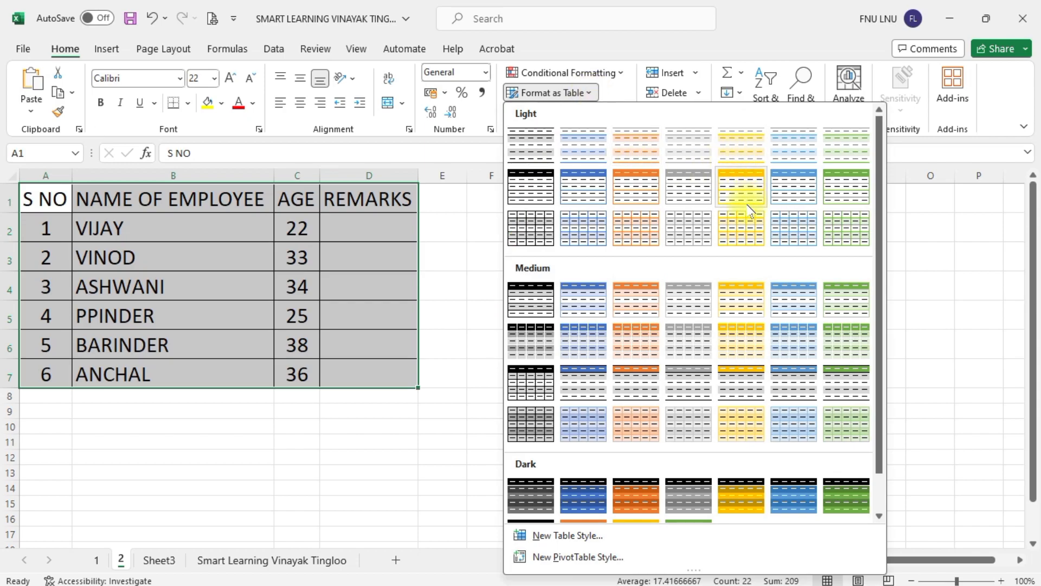
left_click(741, 187)
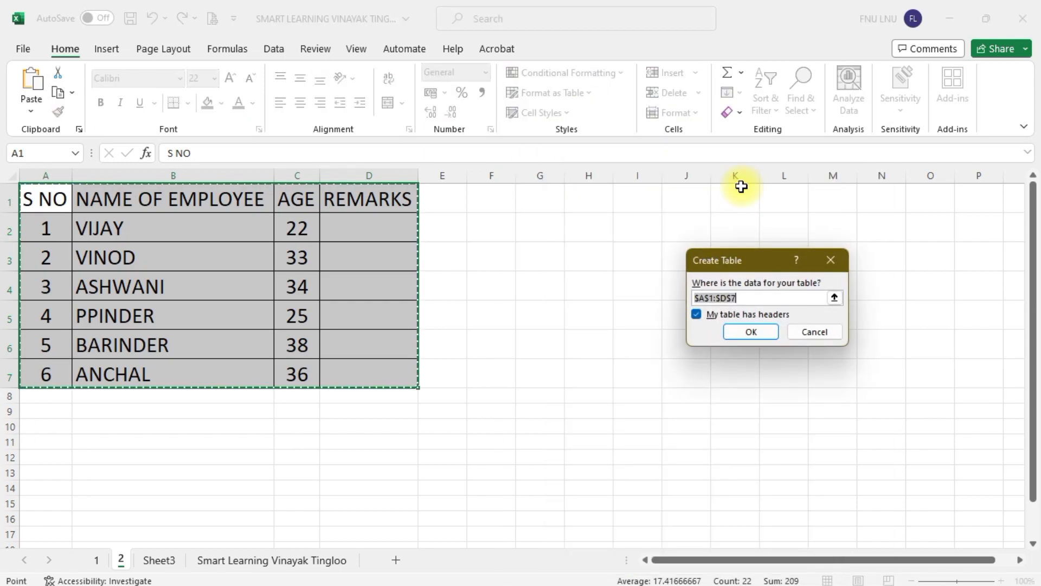
left_click(765, 330)
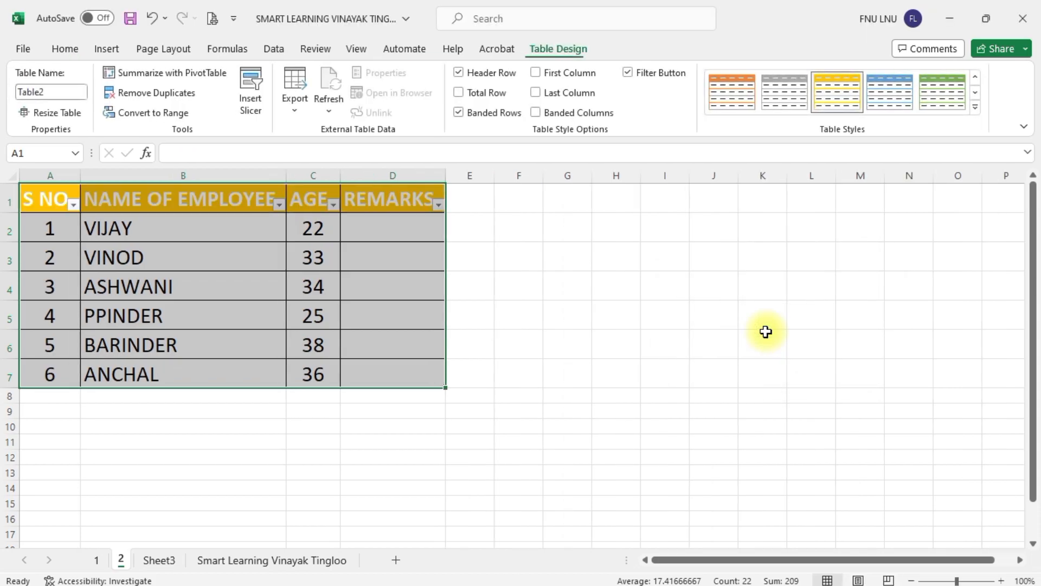
Name the employee table on sheet 2 Kashmir and turn off its filter buttons.
left_click(60, 90)
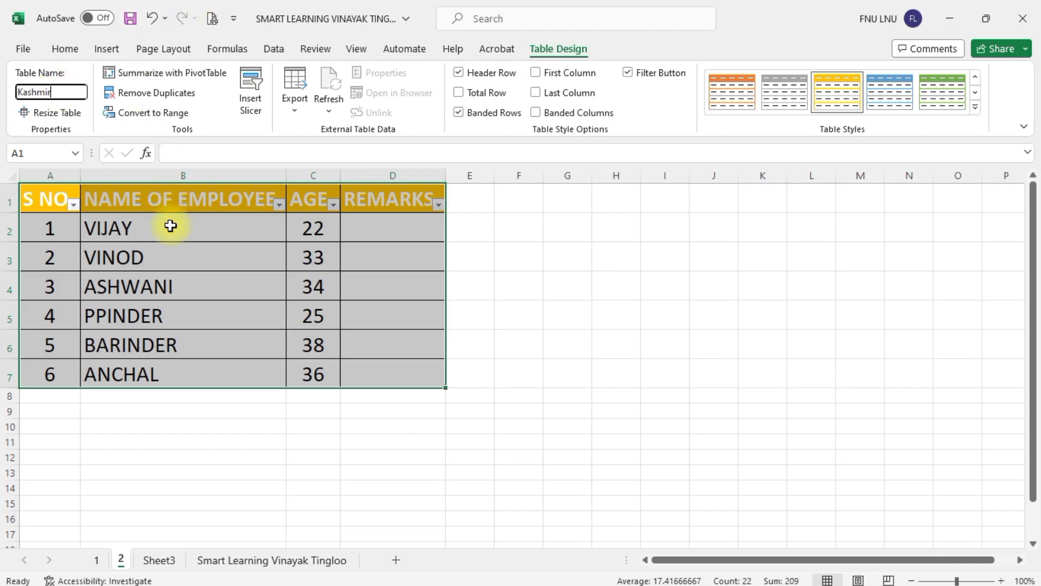
left_click(193, 290)
left_click(262, 202)
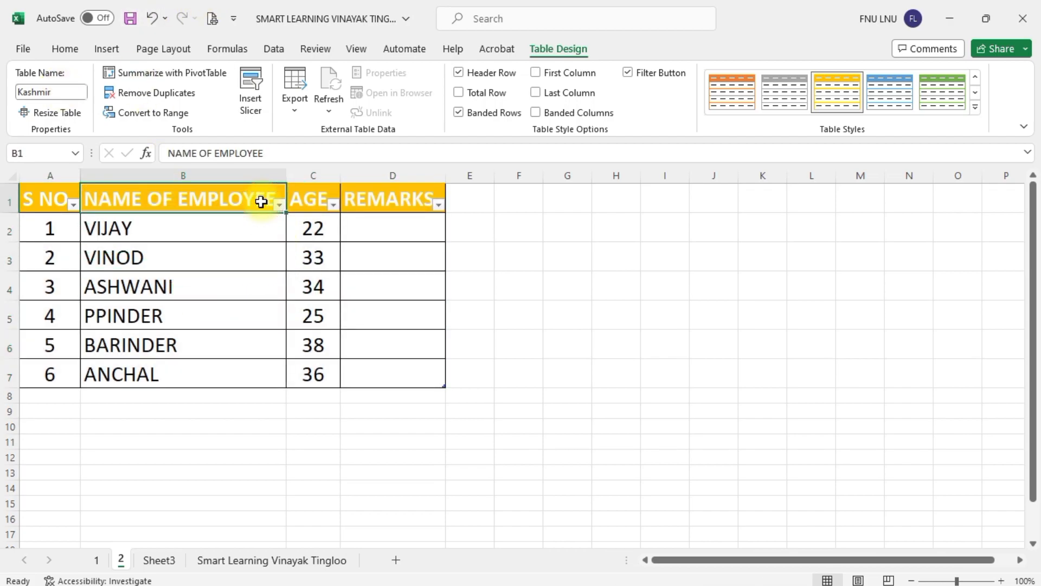
key("ctrl+shift+l")
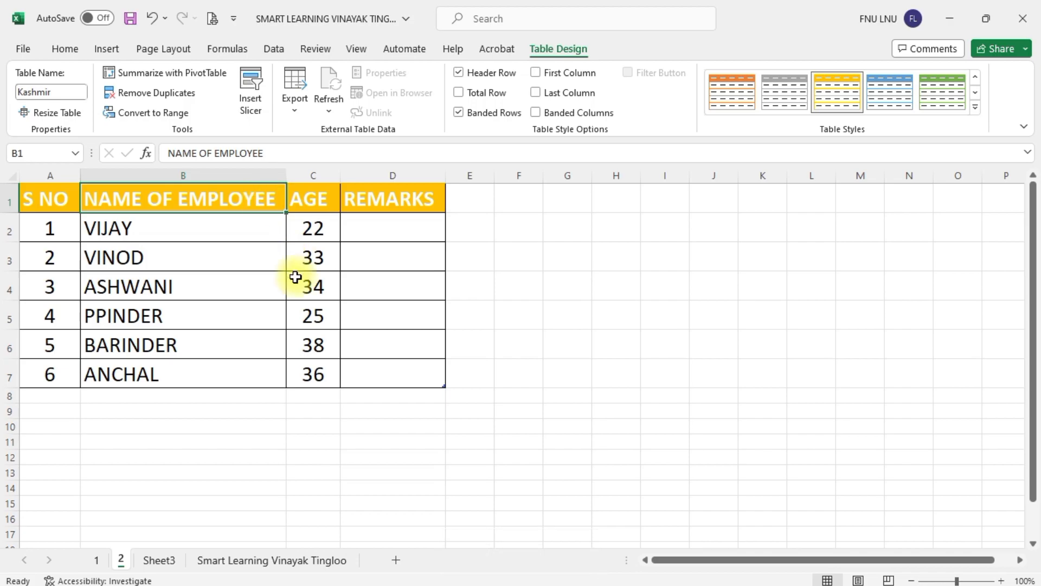
Rename the worksheet Sheet3 as 3.
left_click(160, 560)
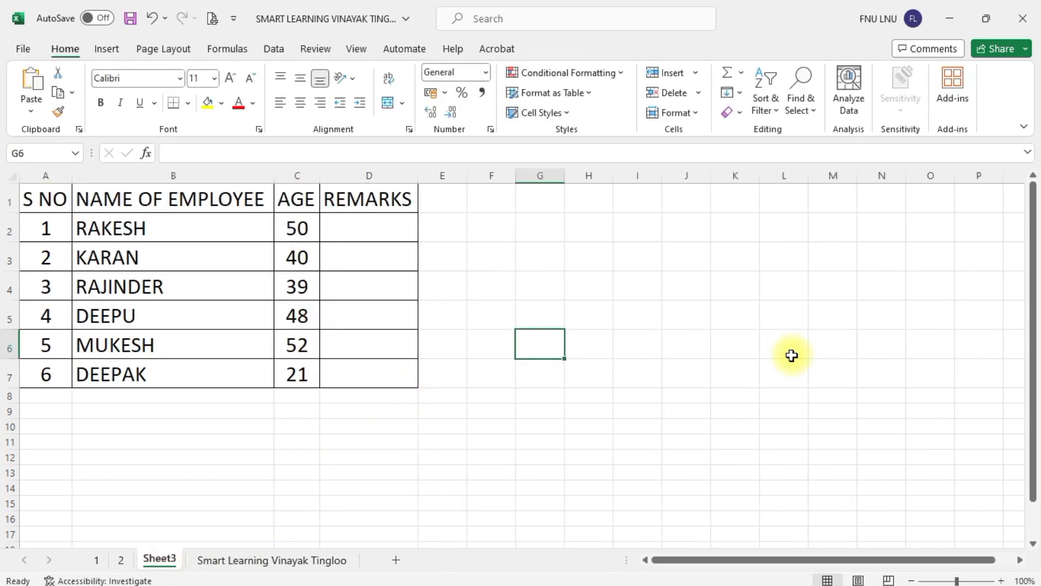
key("alt")
type("hor")
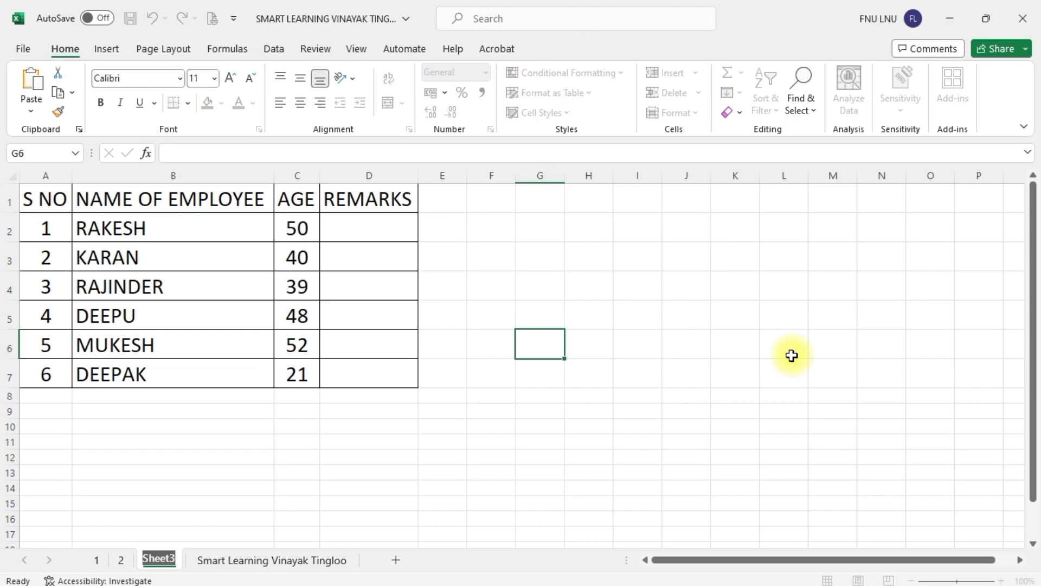
type("3")
key("Return")
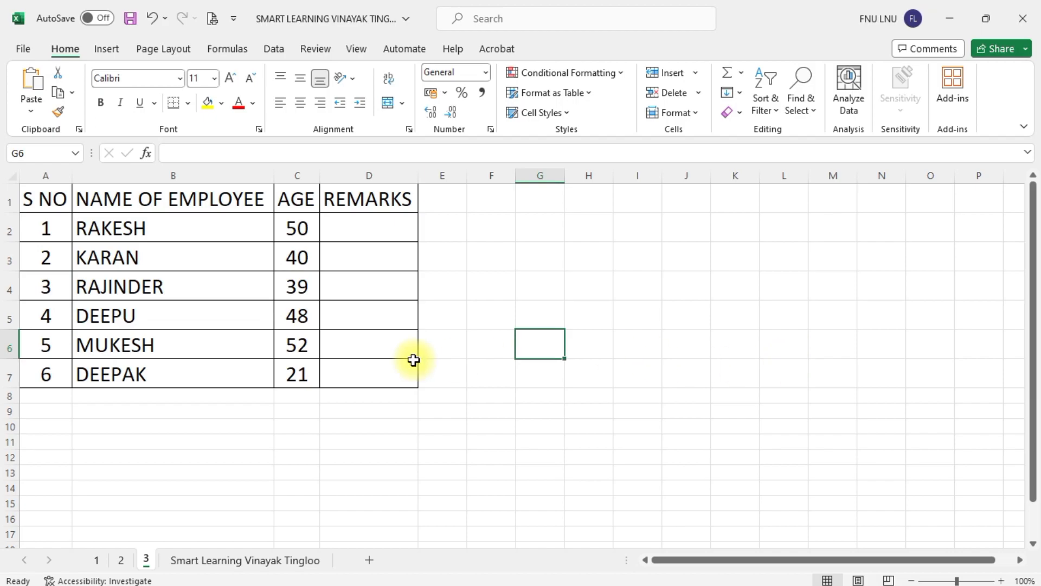
Convert the employee list in A1:D7 on sheet 3 into a table with headers, using the orange banded style.
left_click(103, 264)
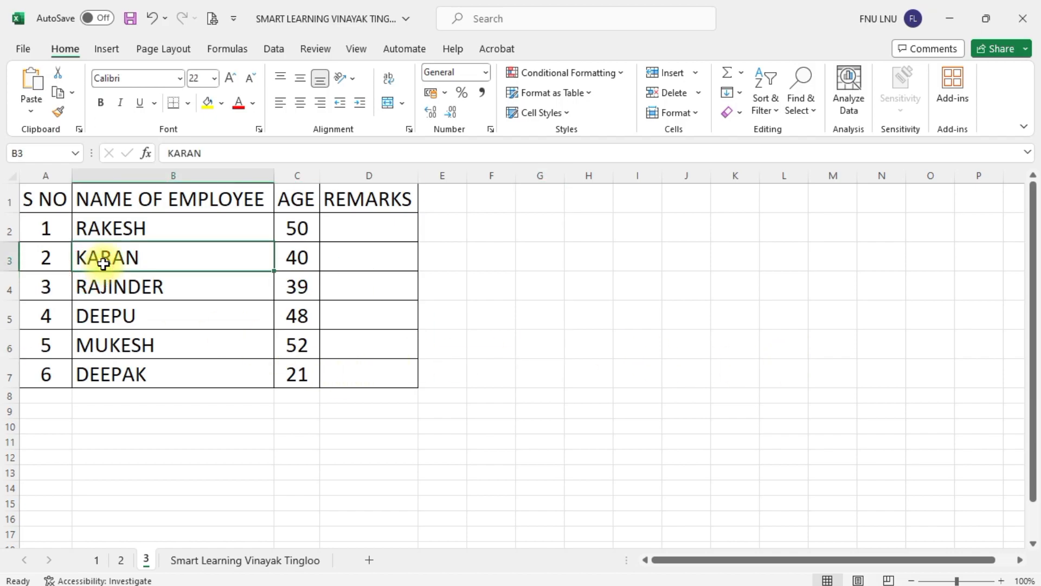
key("ctrl+t")
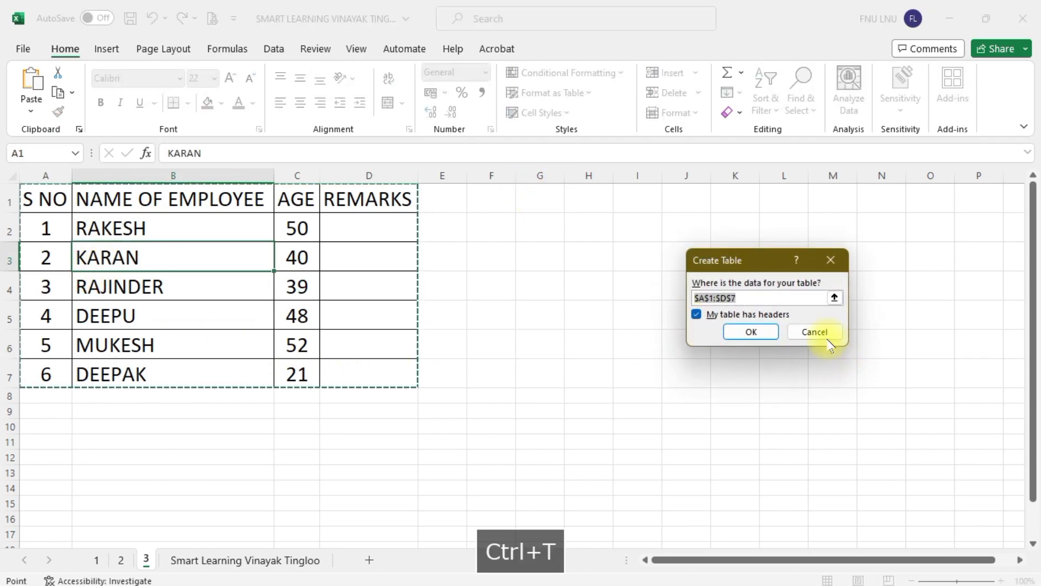
left_click(748, 331)
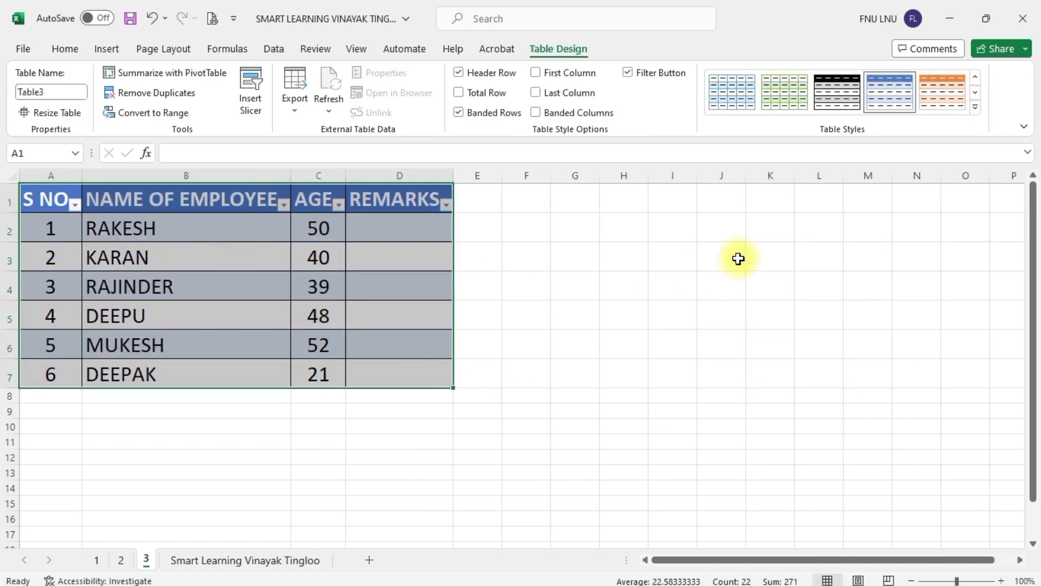
left_click(958, 99)
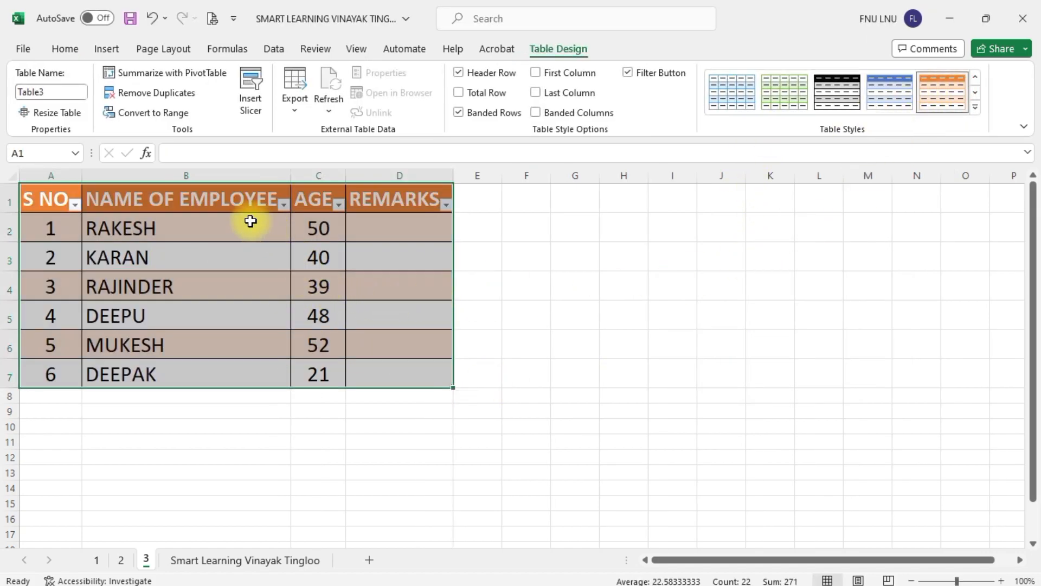
Turn off the filter buttons of the employee table on sheet 3 and name the table Leh.
key("ctrl+shift+l")
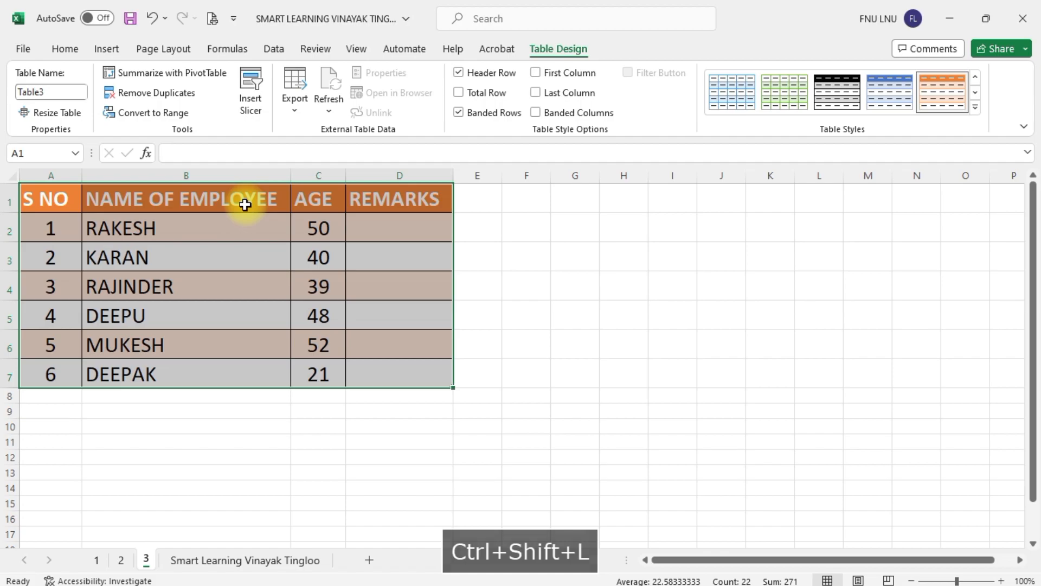
left_click(40, 91)
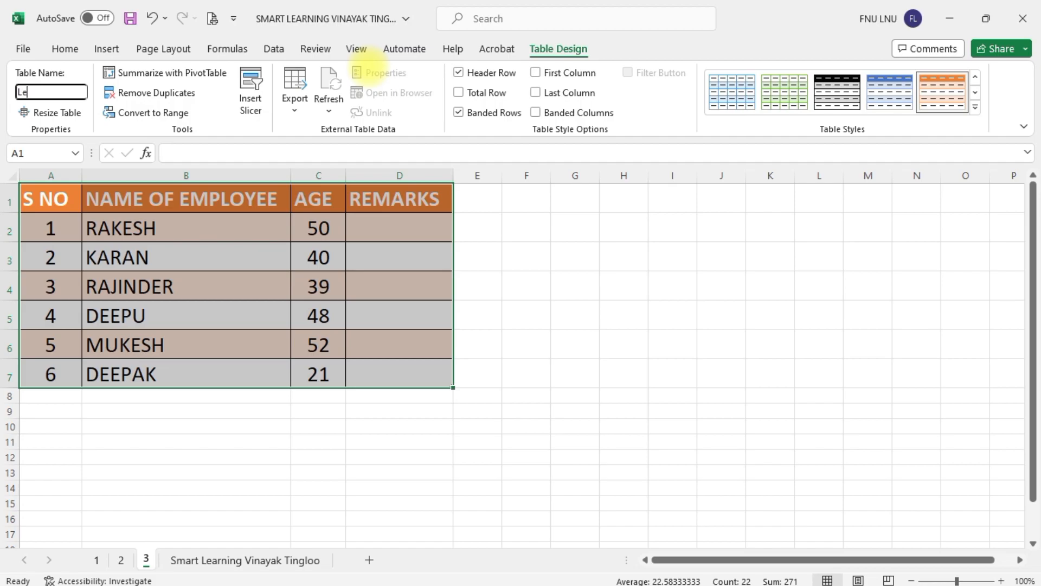
key("Return")
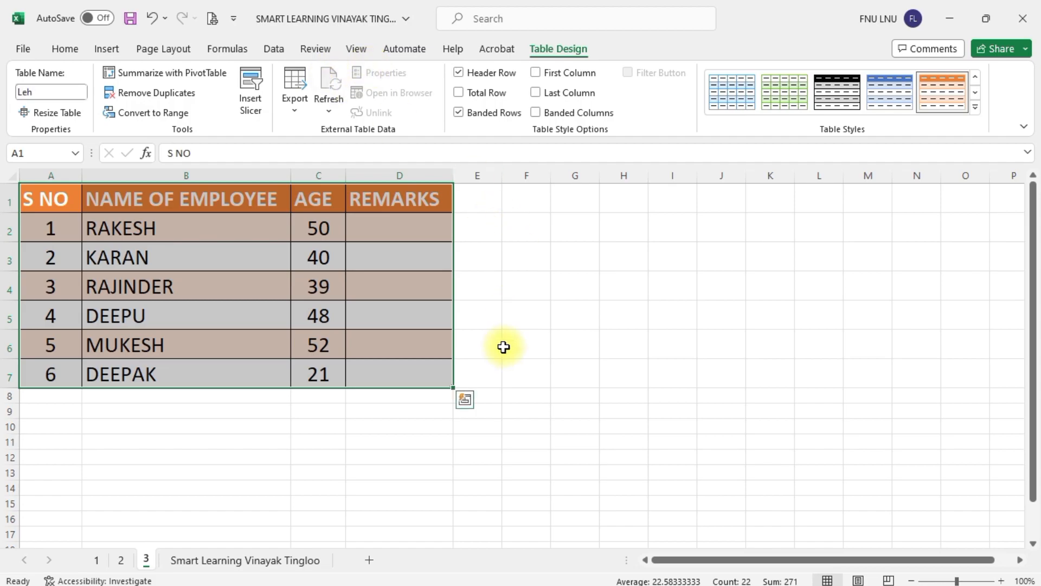
left_click(504, 344)
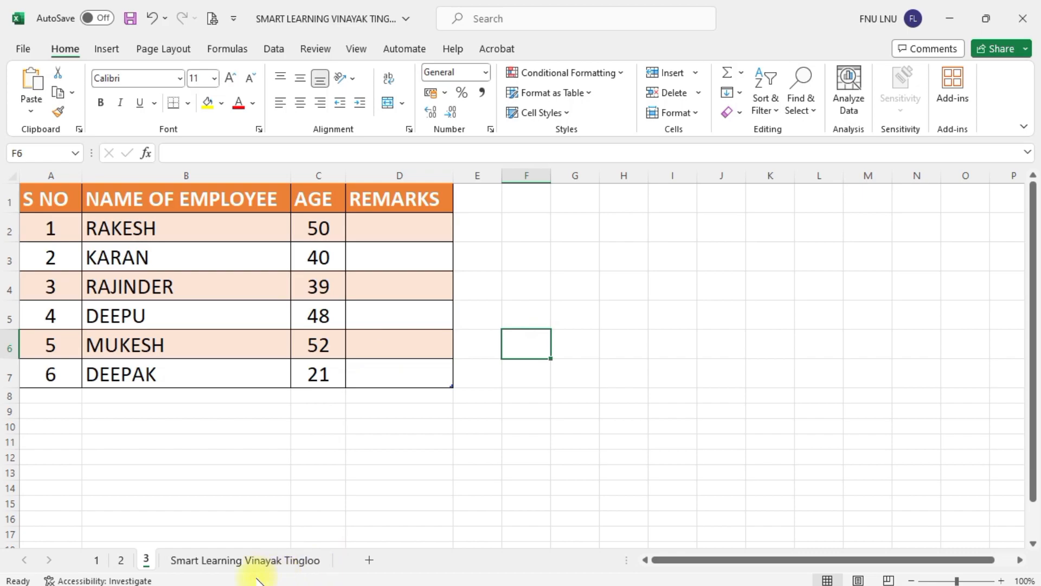
Enter =VSTACK(Jammu,Kashmir,Leh) in cell A2 of the summary sheet, below the S NO header.
left_click(259, 560)
left_click(58, 216)
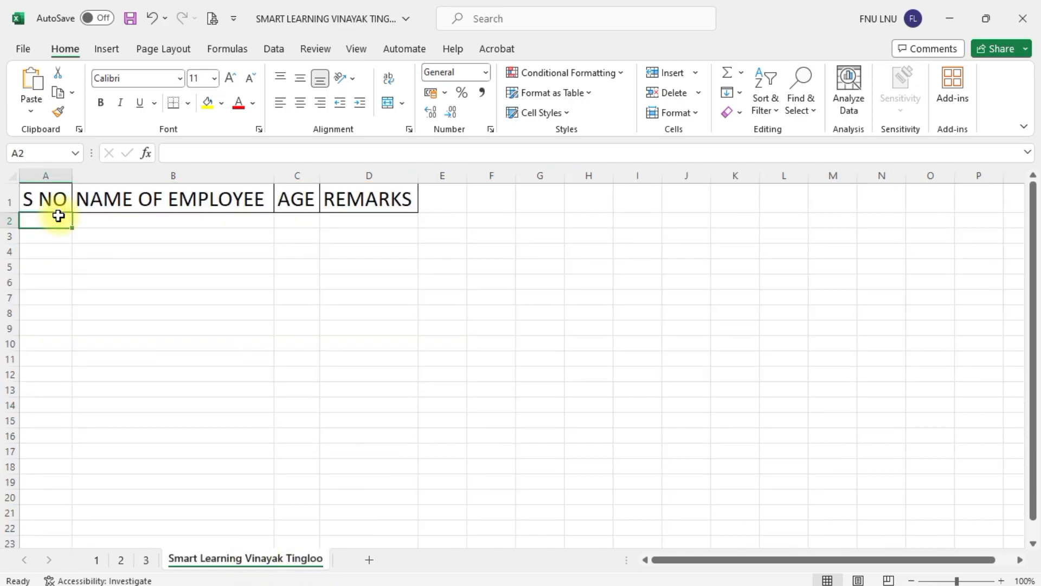
type("=vstac")
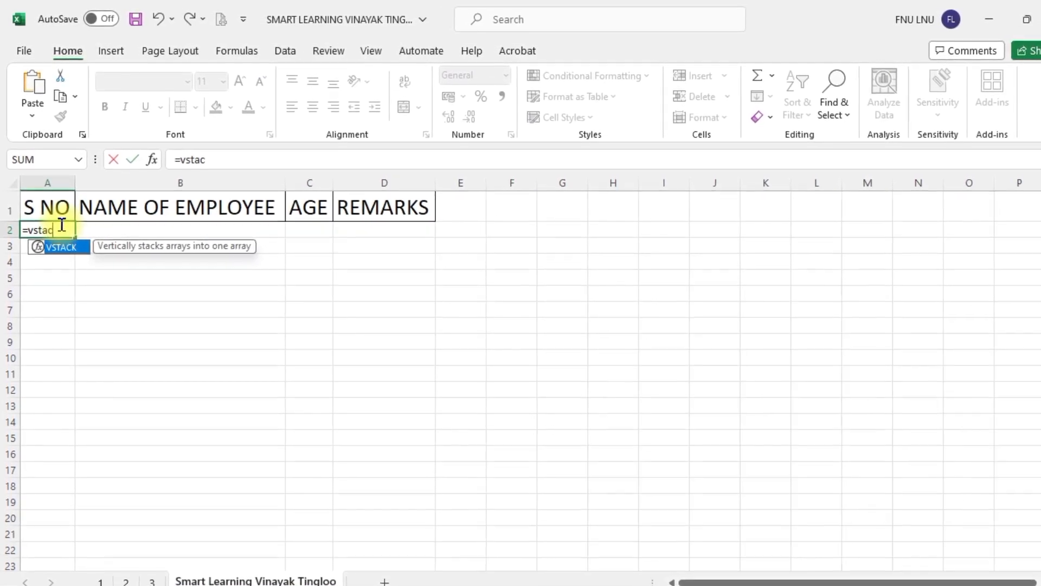
key("Tab")
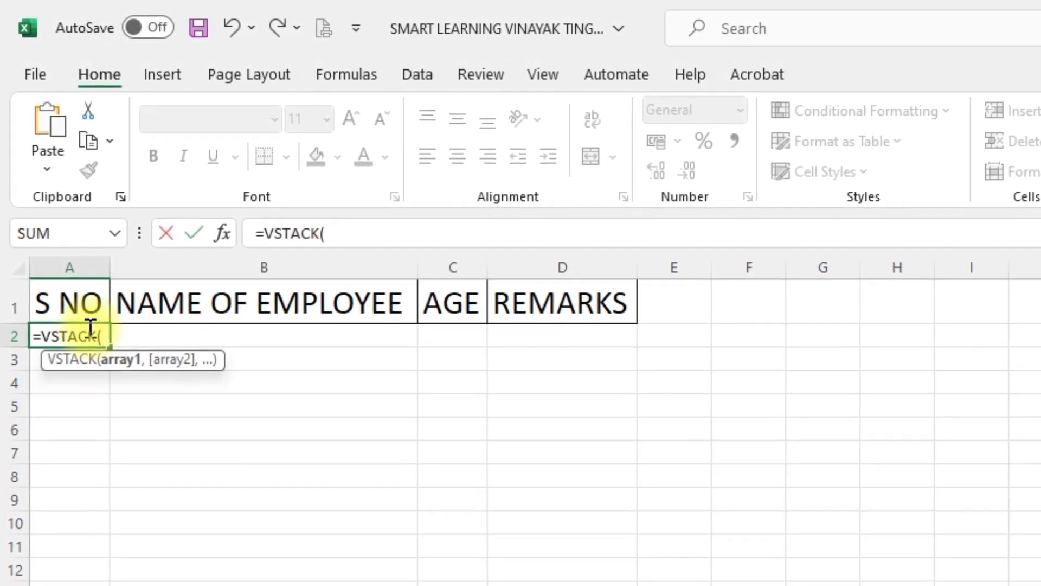
type("ja")
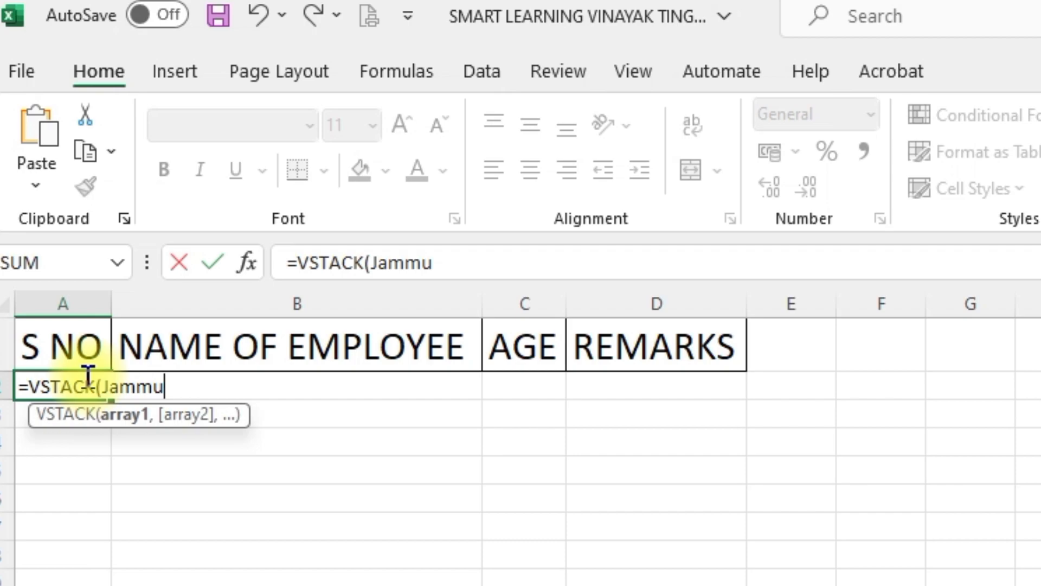
type(",ka")
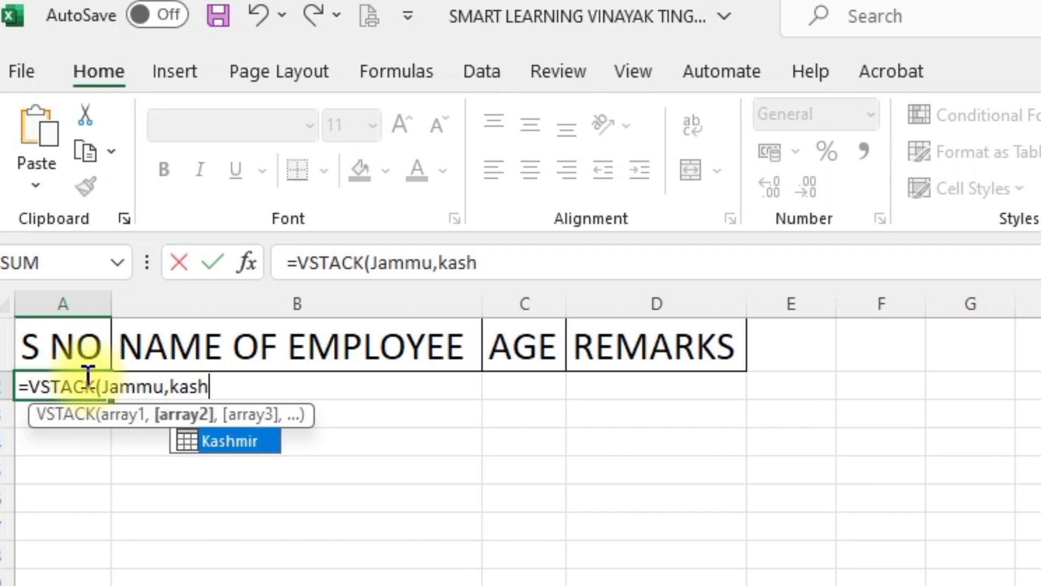
type("sh")
key("Tab")
type(",")
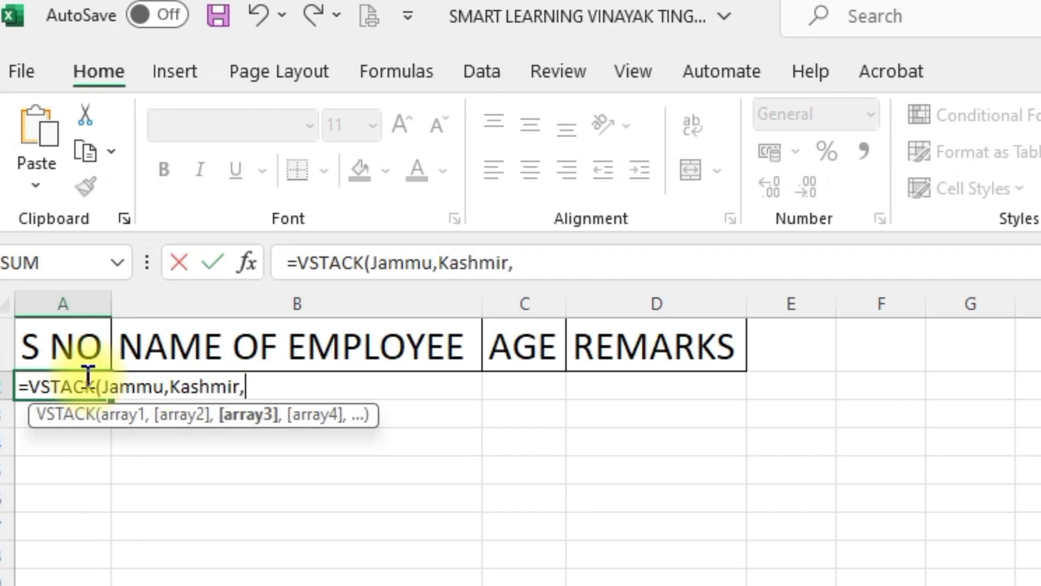
type("leh")
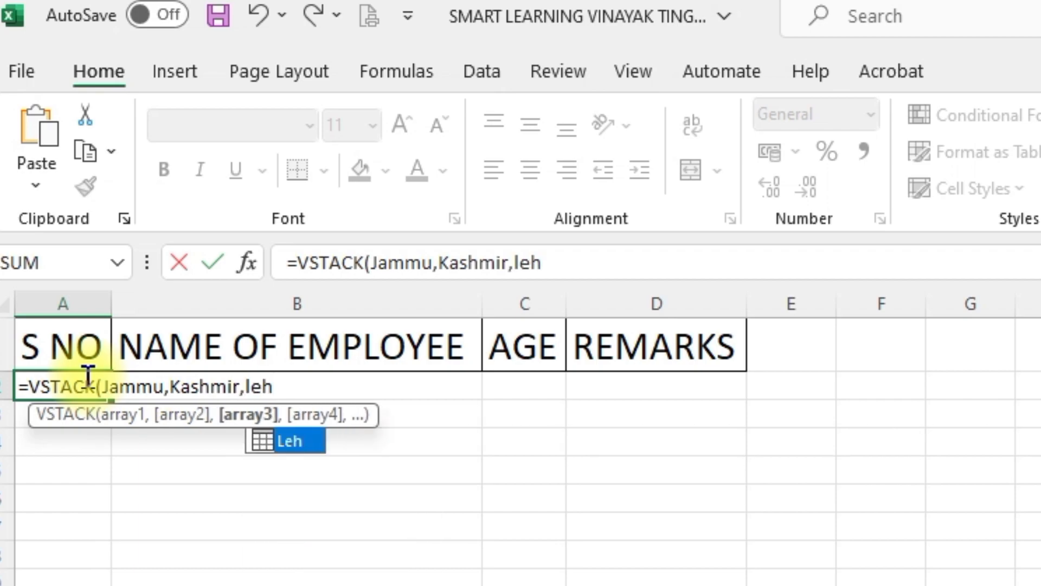
type(")")
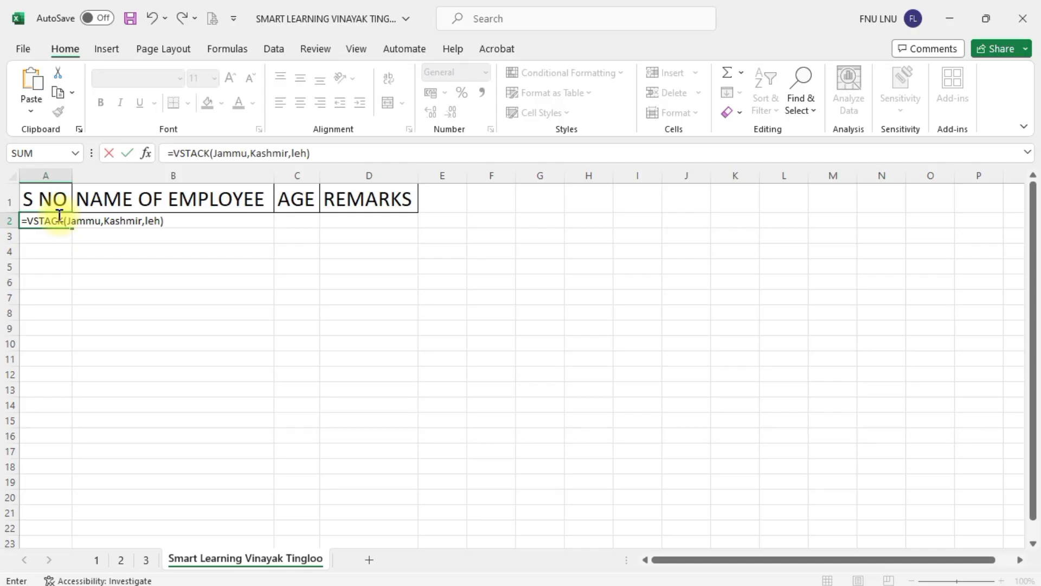
key("Return")
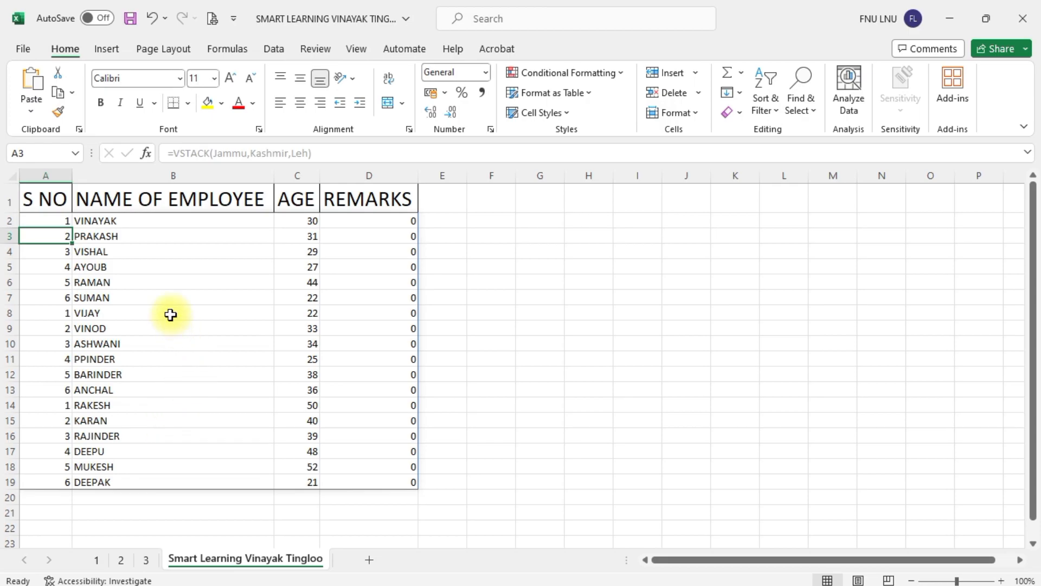
Compare the employee tables on sheets 1, 2 and 3 with the stacked rows and Remarks column on the summary sheet.
left_click(97, 559)
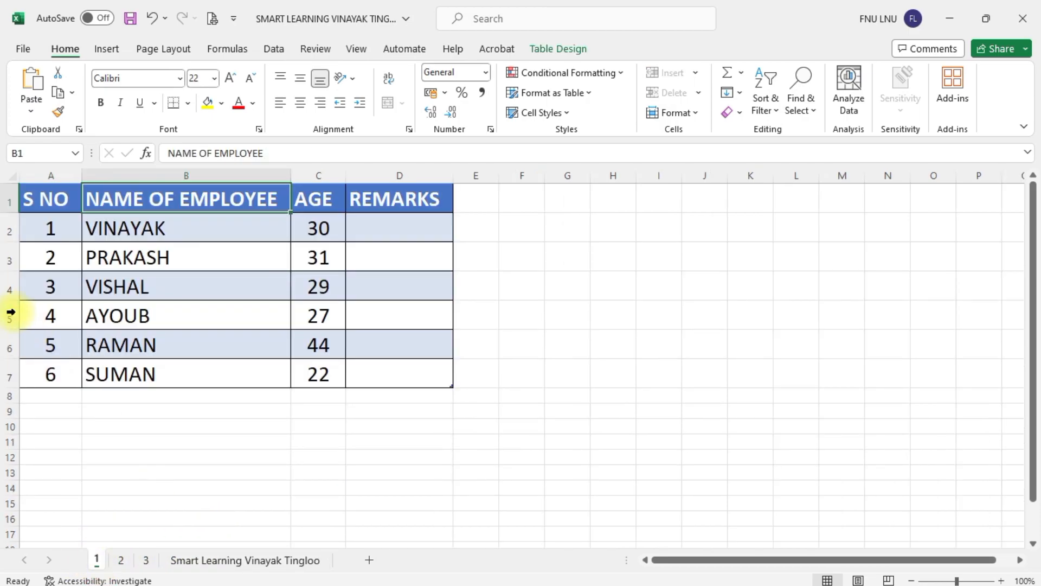
left_click(121, 560)
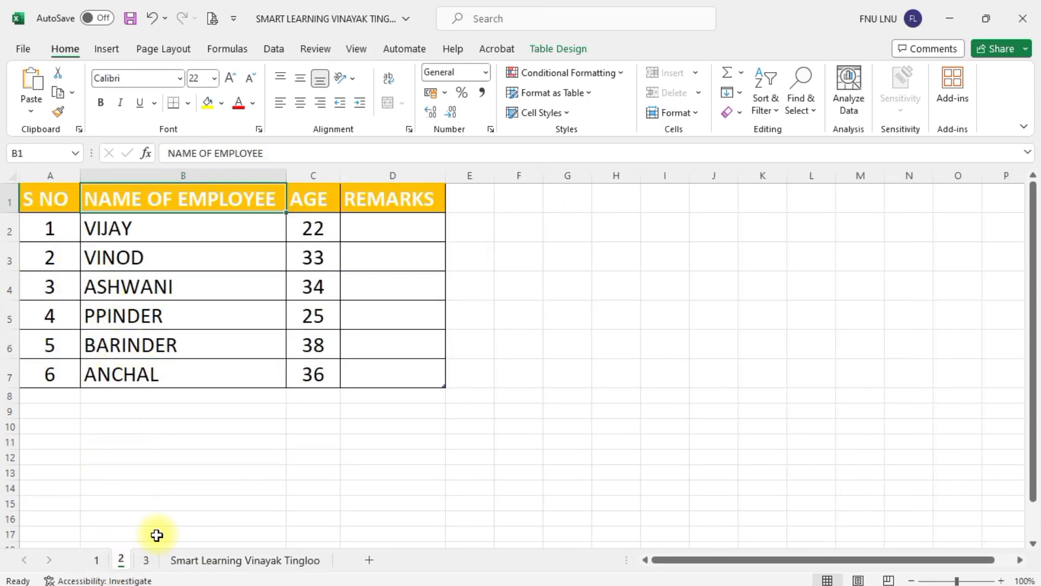
left_click(146, 560)
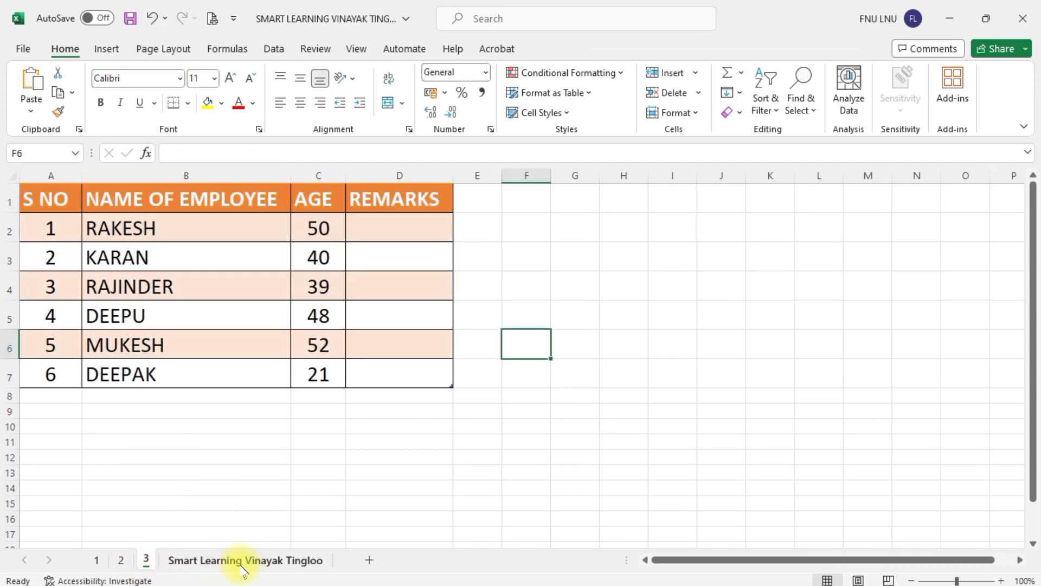
left_click(245, 560)
left_click(188, 329)
left_click_drag(67, 217, 49, 390)
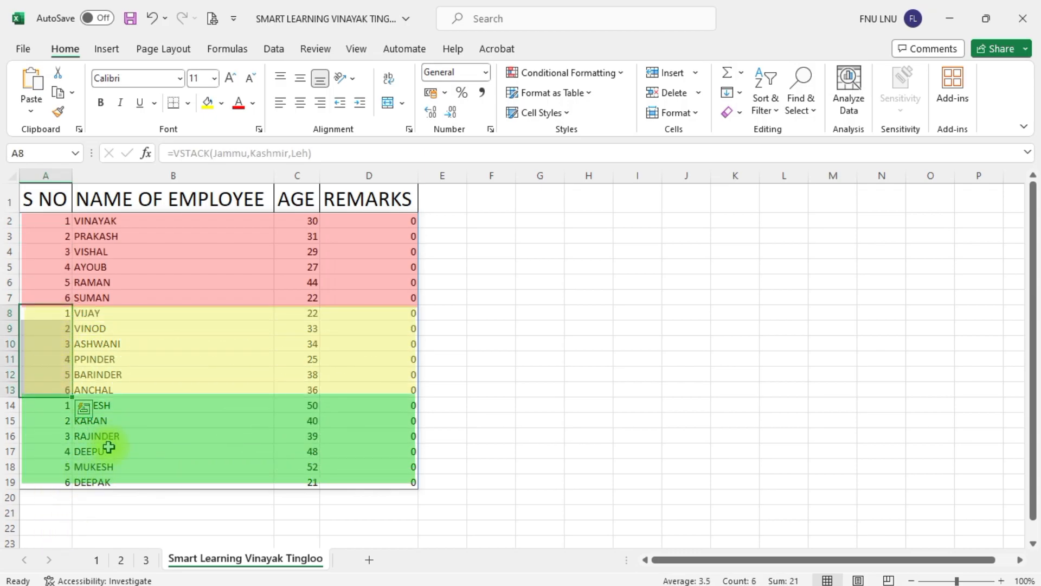
left_click(399, 250)
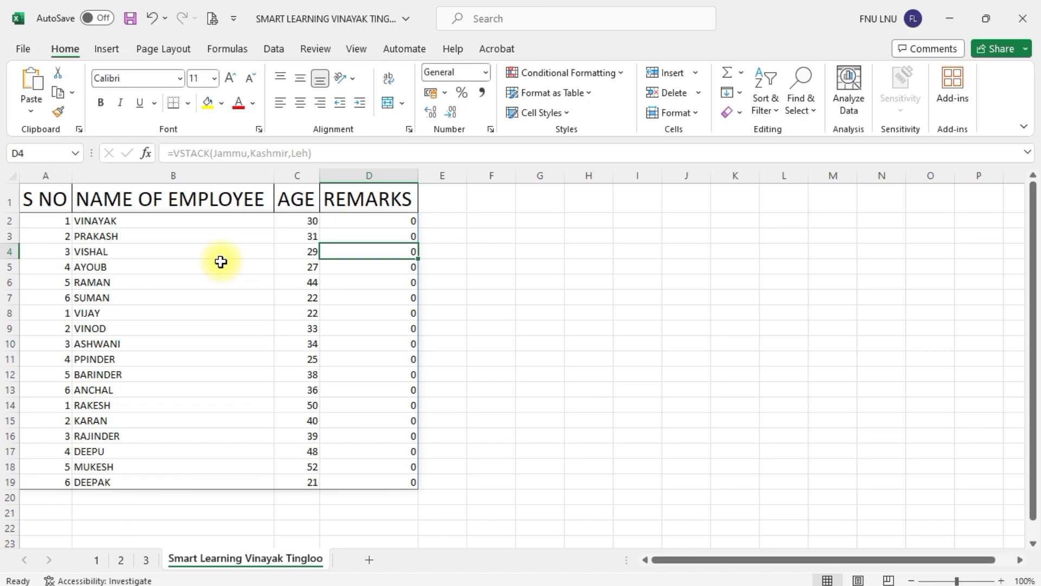
Add row 8 to the table on sheet 1 with S NO 7, the employee's name in capitals and age 35, and check it on the summary sheet.
left_click(99, 559)
left_click(53, 394)
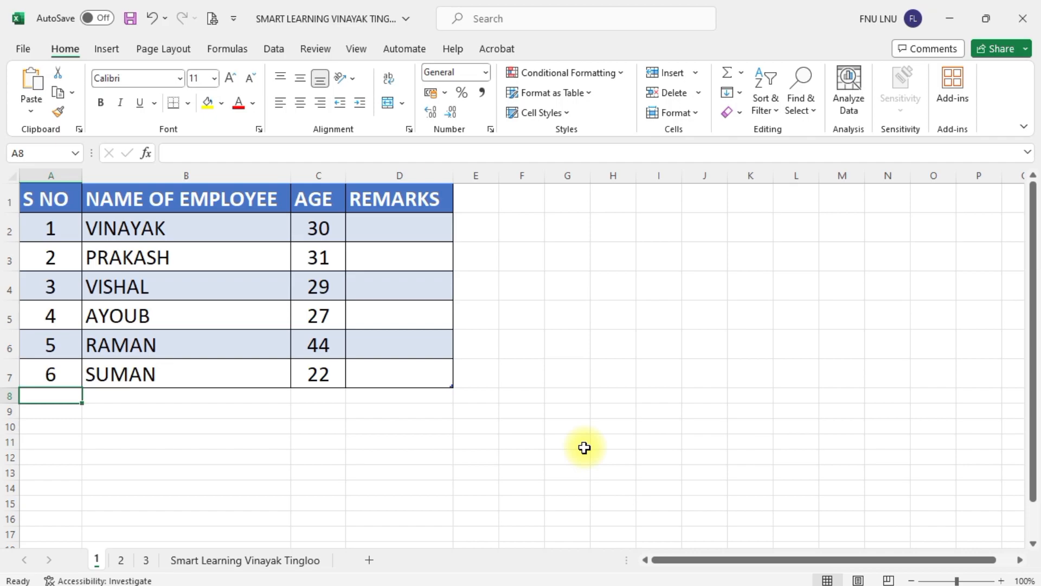
type("7")
key("Tab")
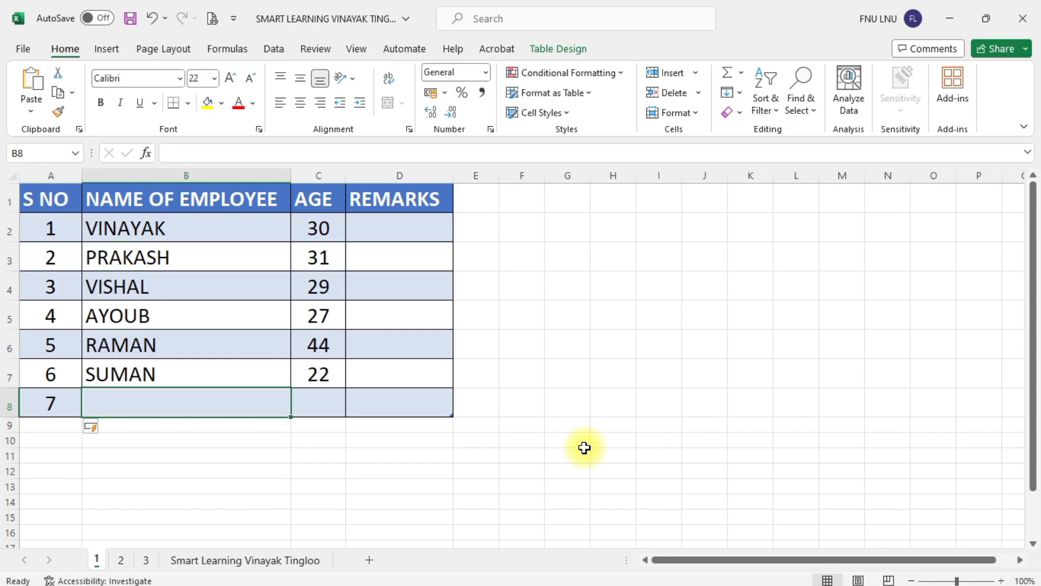
type("amit")
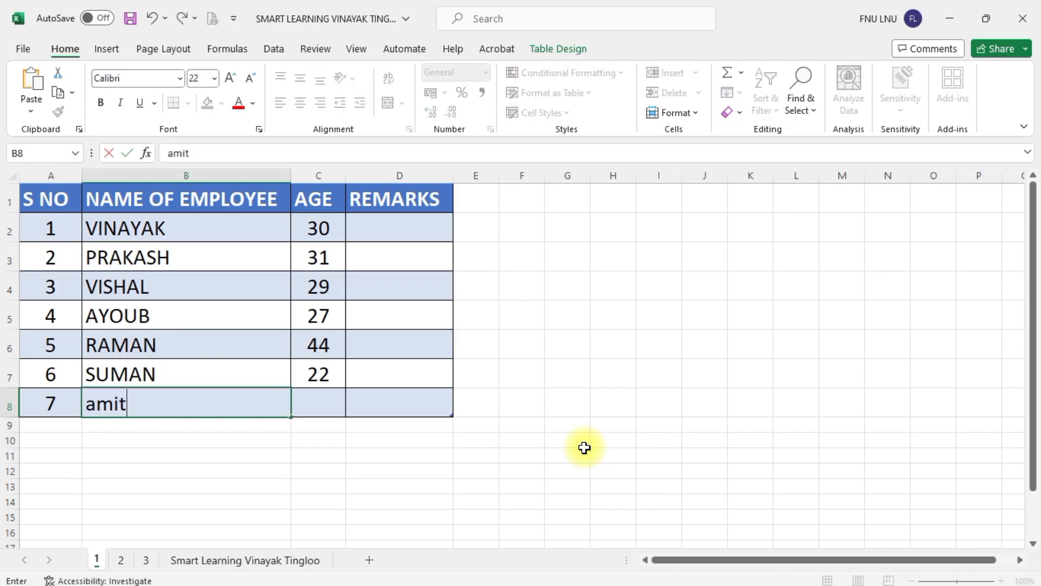
type("AMI")
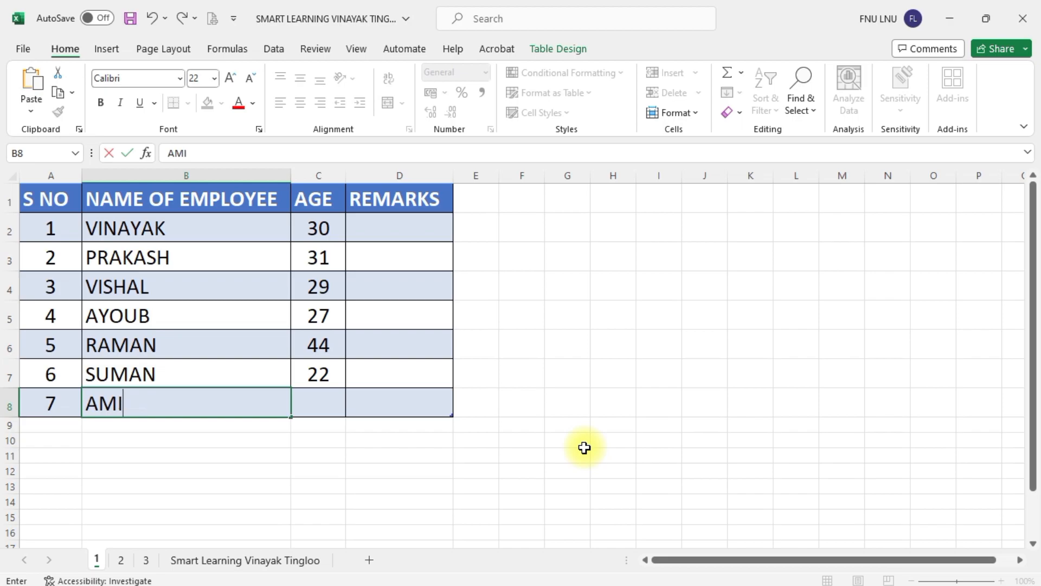
key("Tab")
type("35")
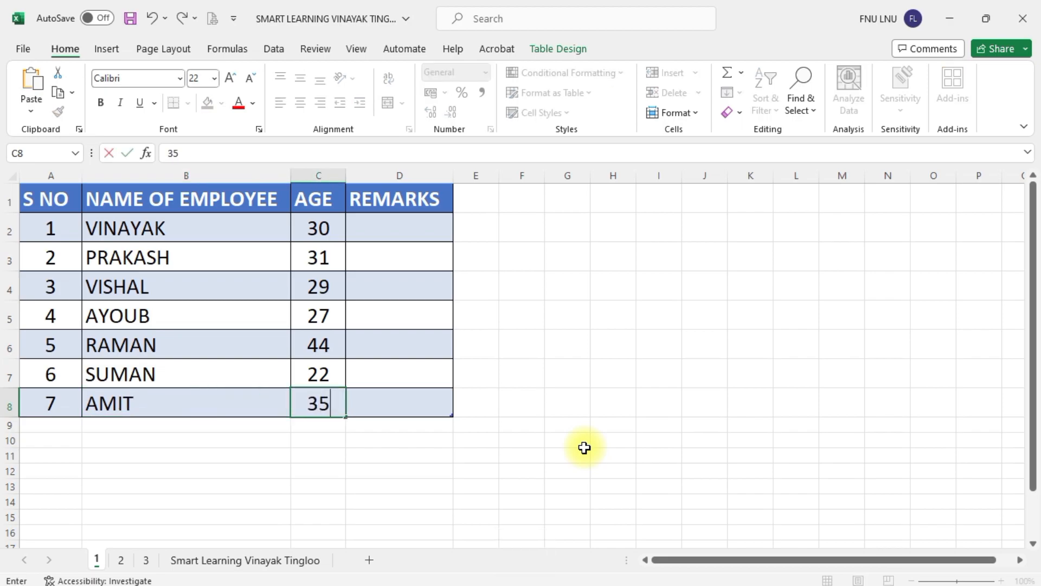
key("Return")
left_click(299, 560)
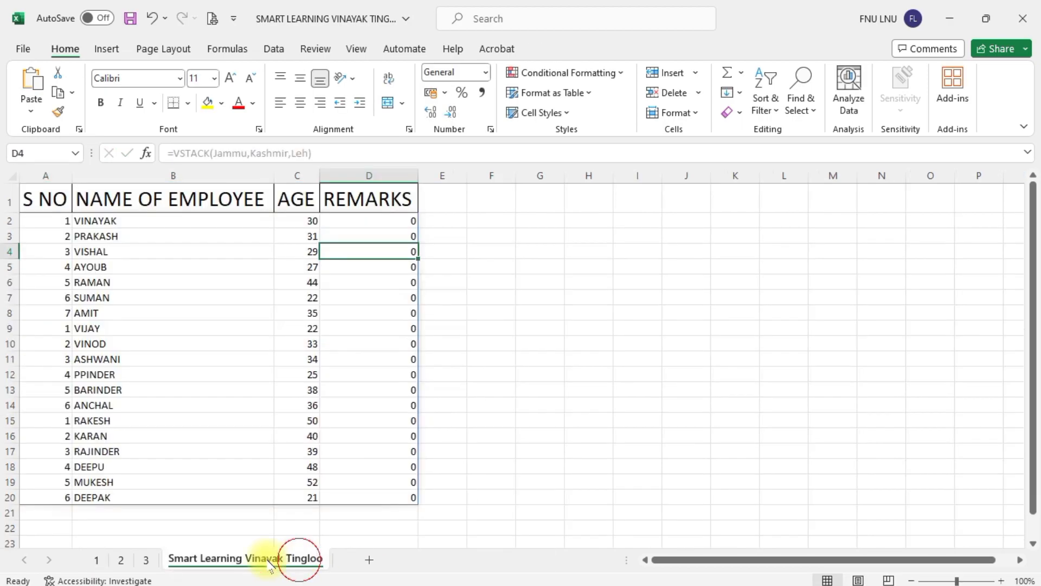
left_click(8, 313)
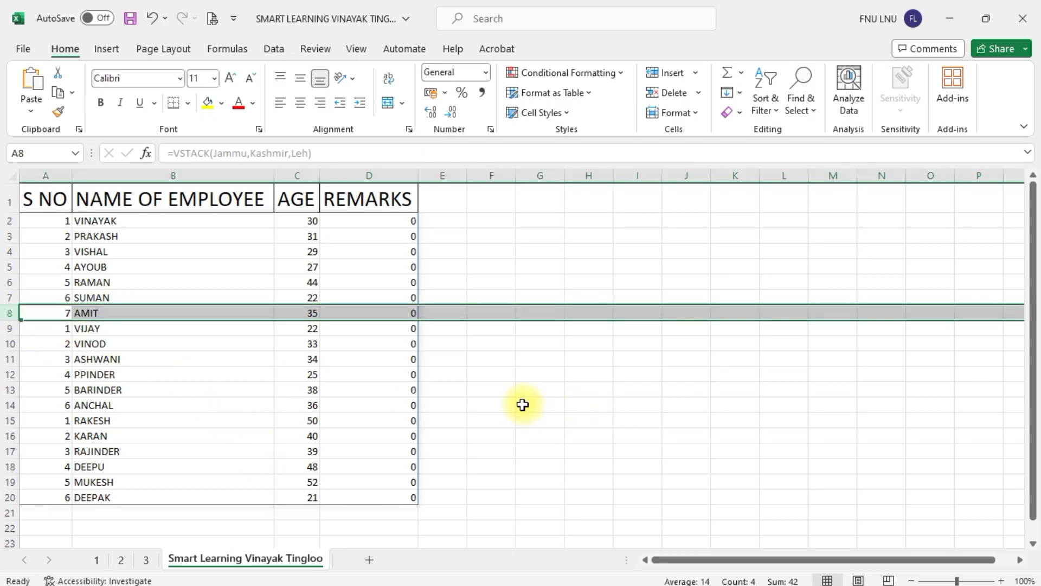
Enter the first employee's surname in capitals in Remarks cell D2 of the table on sheet 1 and check it on the summary sheet.
left_click(388, 235)
left_click(403, 220)
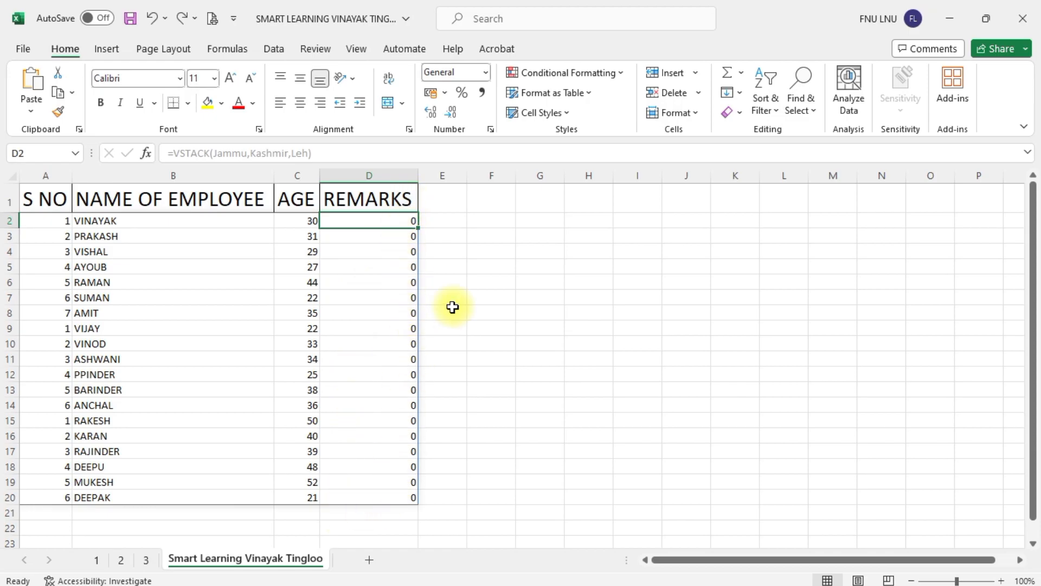
left_click(120, 560)
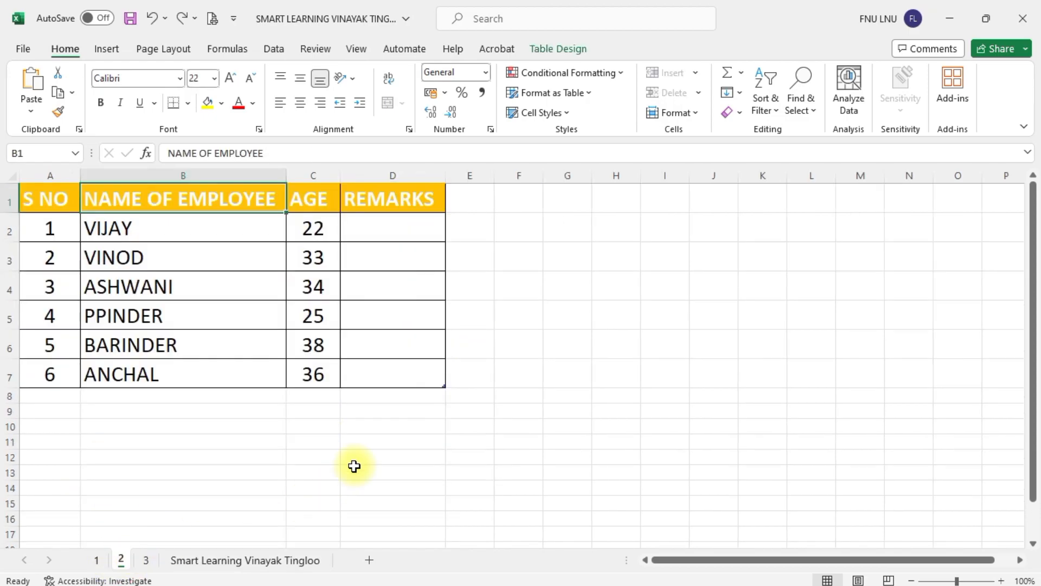
left_click(93, 560)
left_click(596, 292)
left_click(418, 231)
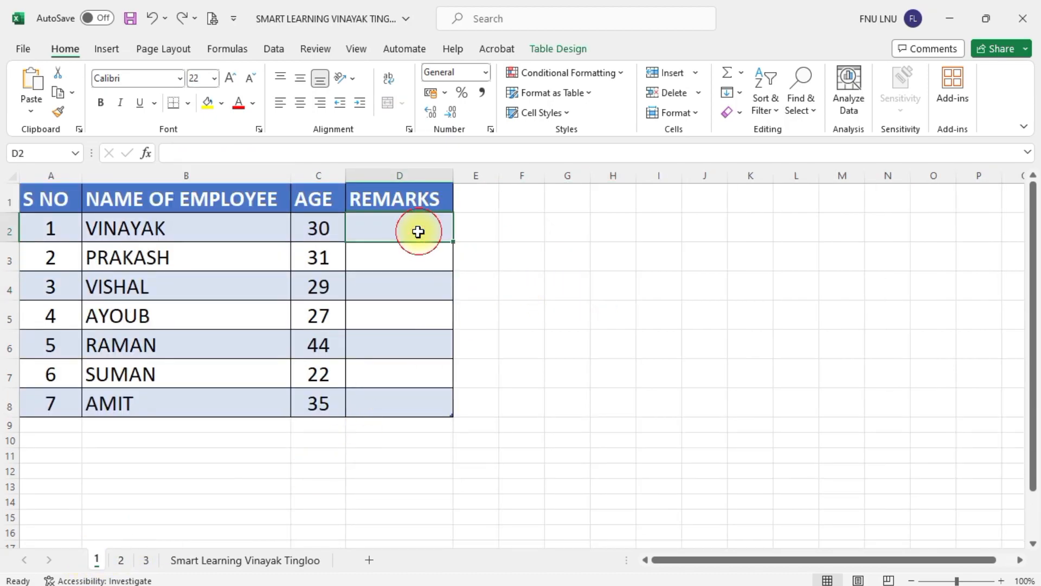
type("TINGLOO")
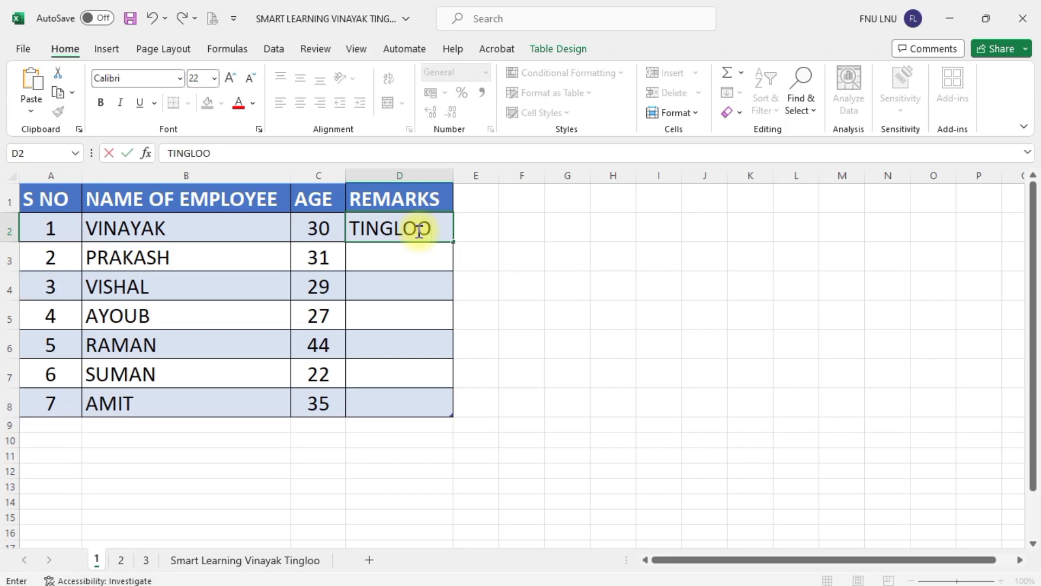
left_click(580, 255)
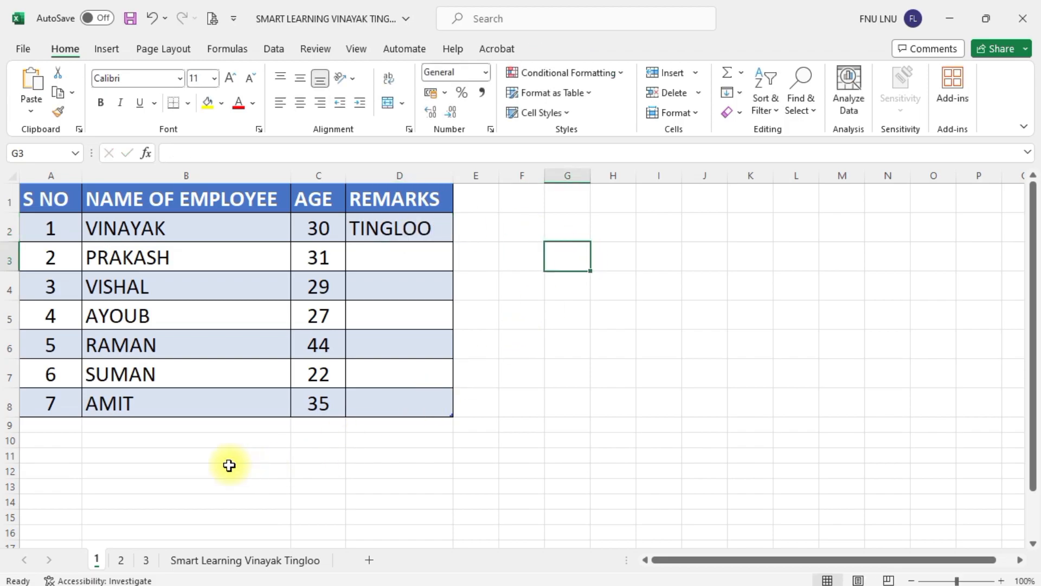
left_click(222, 559)
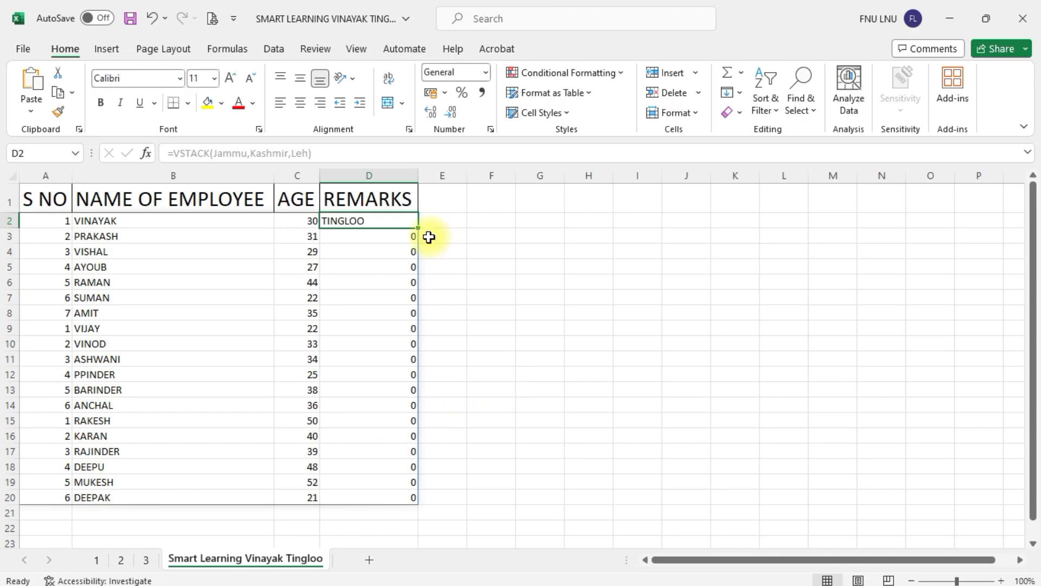
left_click(384, 237)
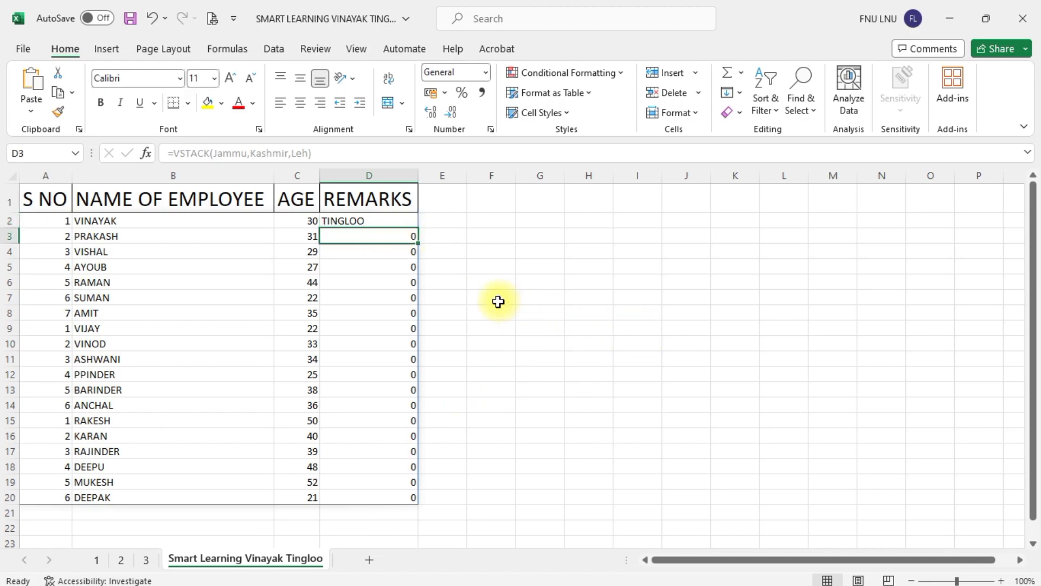